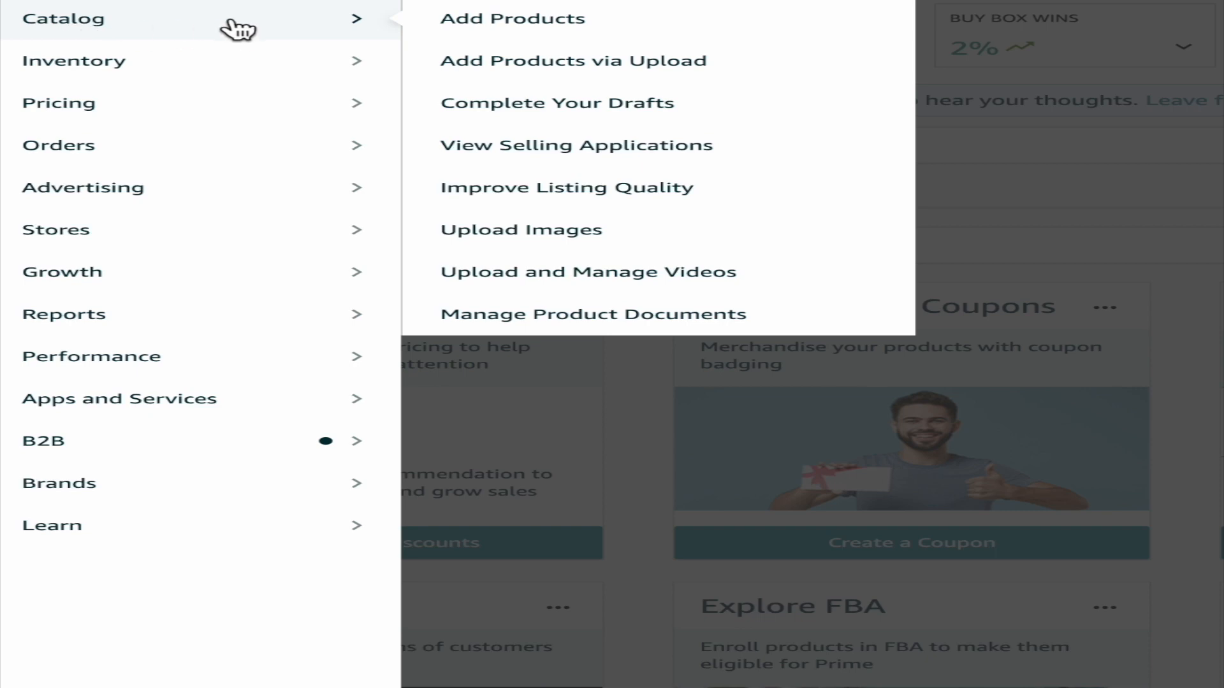
Start a new listing for a product not sold on Amazon and browse the product type categories.
{"action": "left_click", "coordinate": [492, 34]}
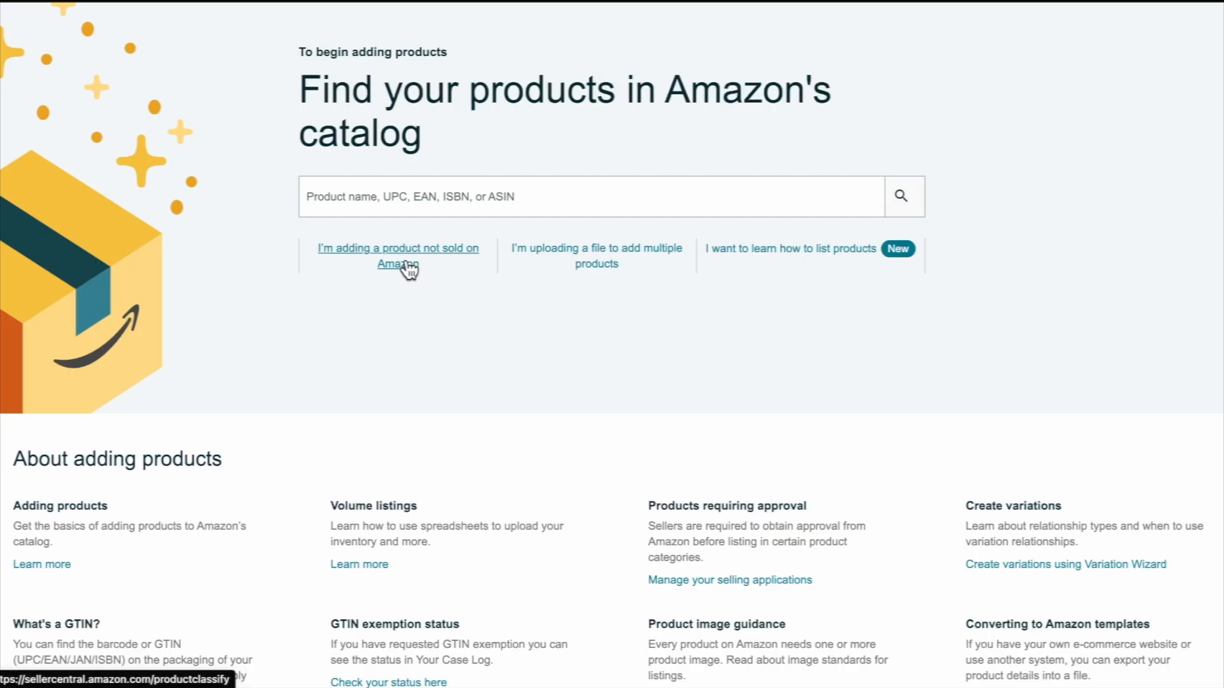
{"action": "left_click", "coordinate": [405, 264]}
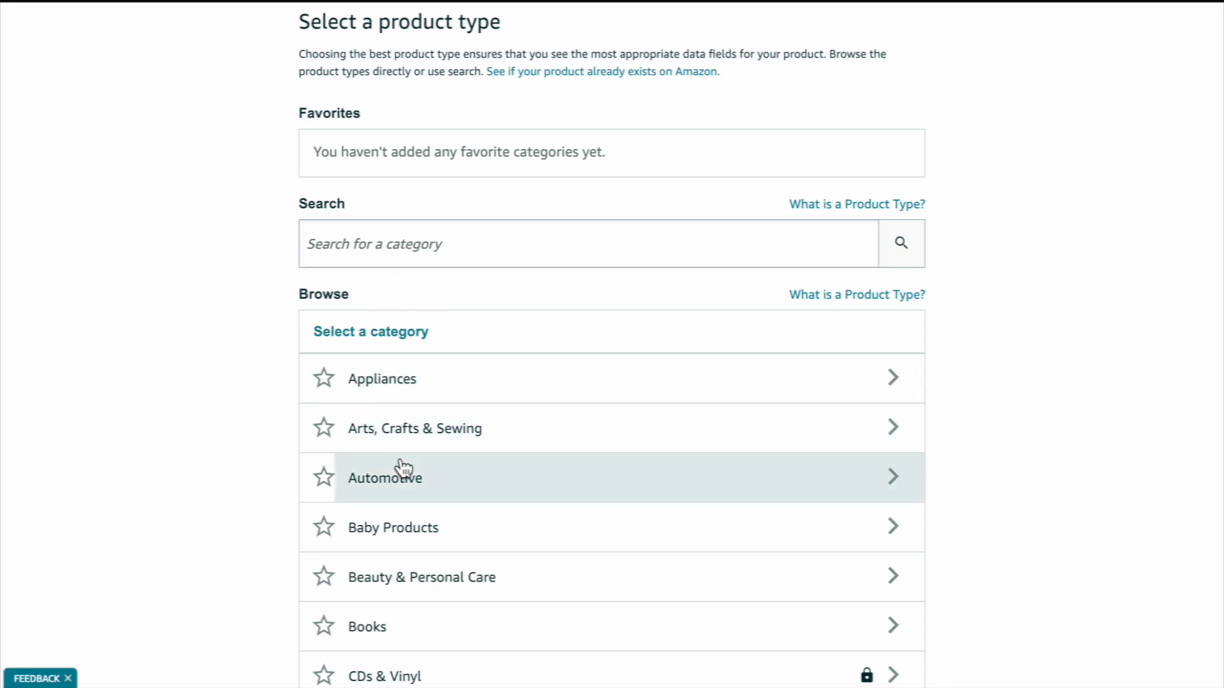
{"action": "scroll", "coordinate": [402, 470], "scroll_direction": "down", "scroll_amount": 2}
{"action": "scroll", "coordinate": [403, 470], "scroll_direction": "up", "scroll_amount": 2}
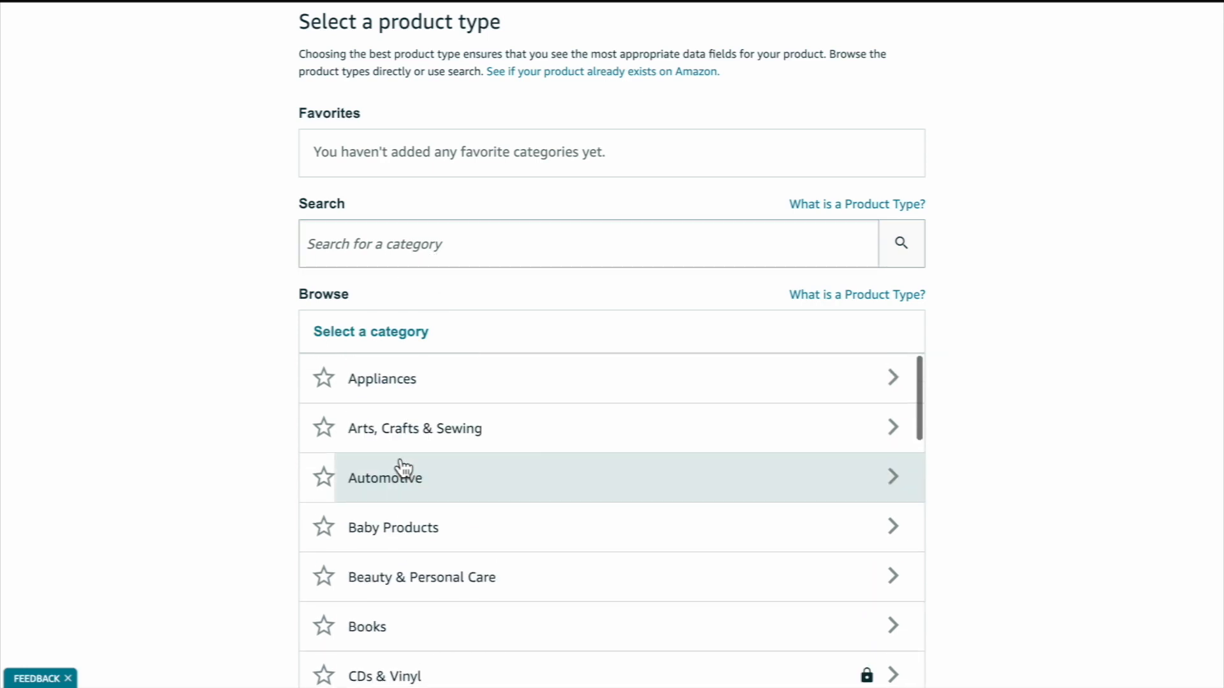
{"action": "left_click", "coordinate": [471, 256]}
Examine the category rankings of competing listings in the Amazon search results for dri fit shirts.
{"action": "scroll", "coordinate": [471, 256], "scroll_direction": "down", "scroll_amount": 1}
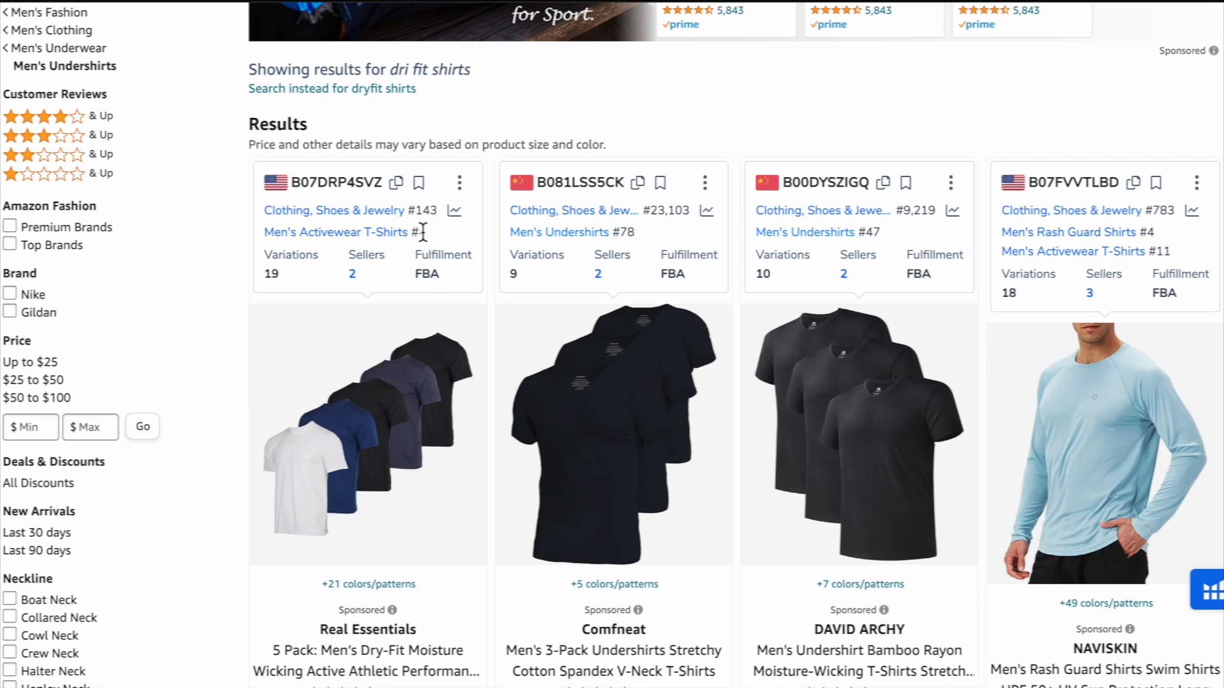
{"action": "scroll", "coordinate": [332, 510], "scroll_direction": "down", "scroll_amount": 1}
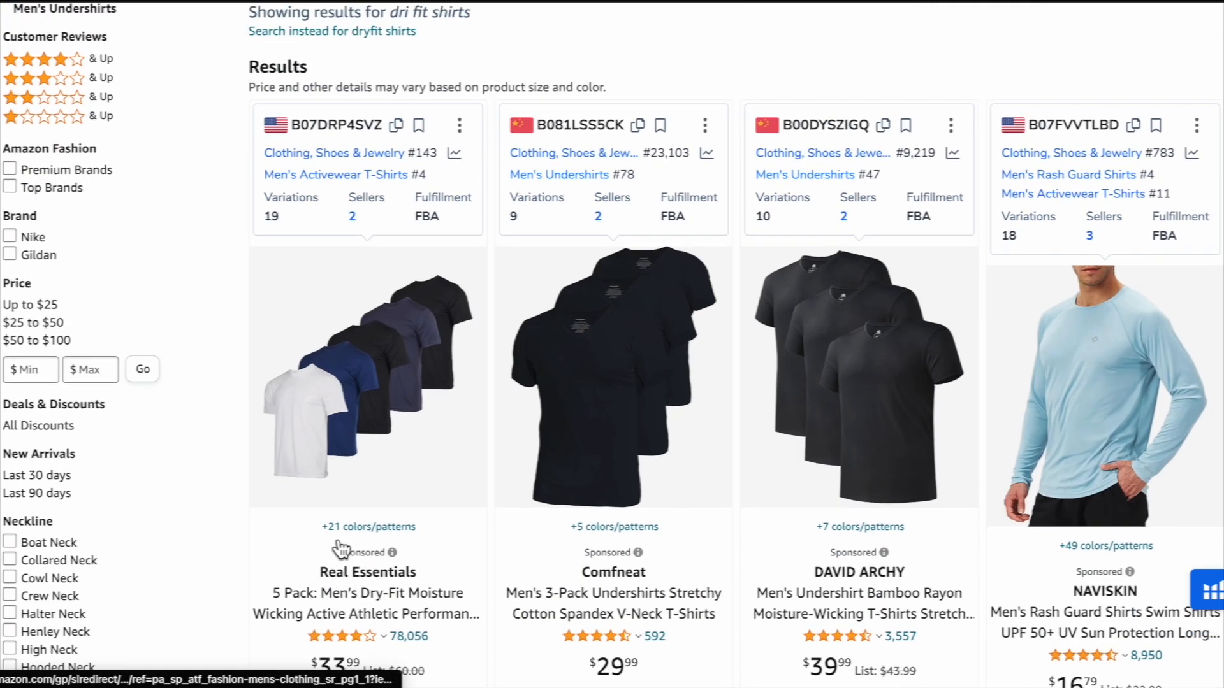
{"action": "scroll", "coordinate": [341, 542], "scroll_direction": "up", "scroll_amount": 1}
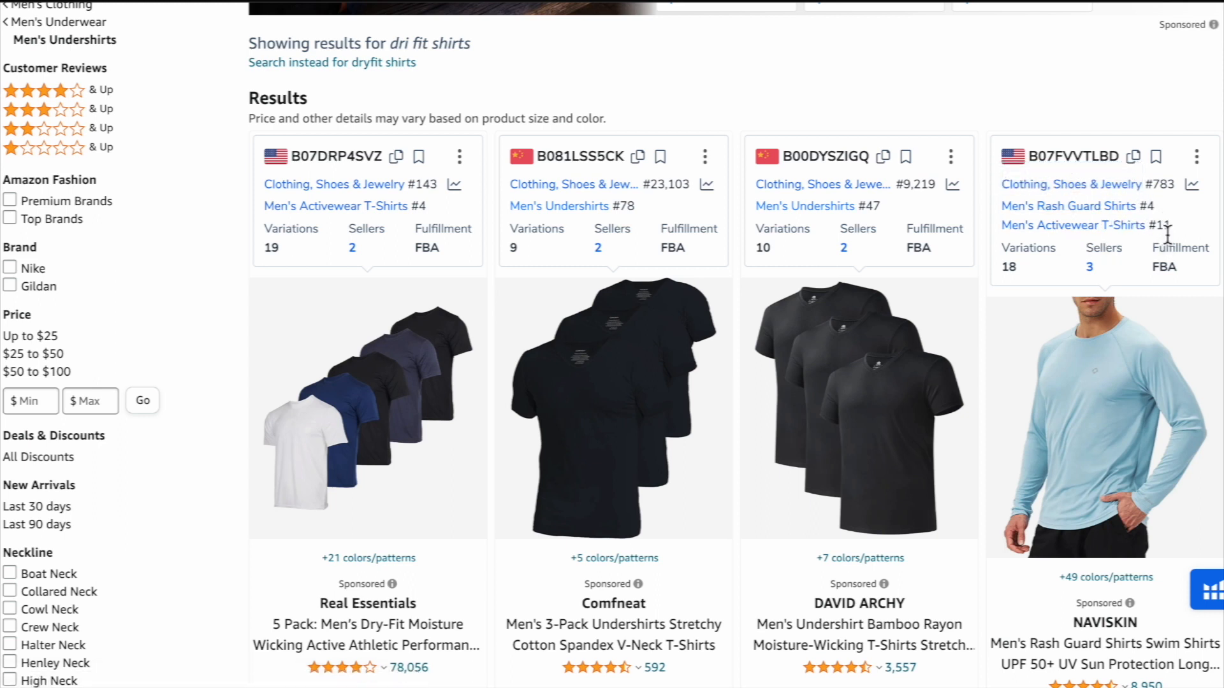
{"action": "scroll", "coordinate": [1140, 191], "scroll_direction": "down", "scroll_amount": 2}
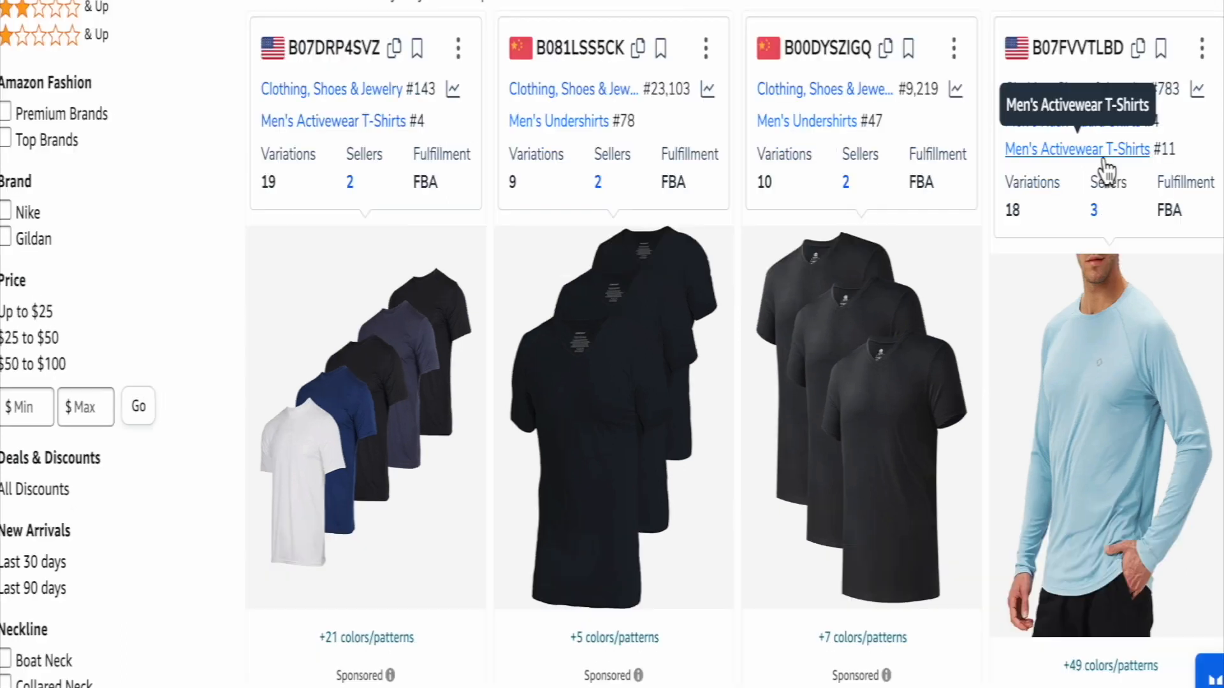
{"action": "left_click", "coordinate": [1103, 160]}
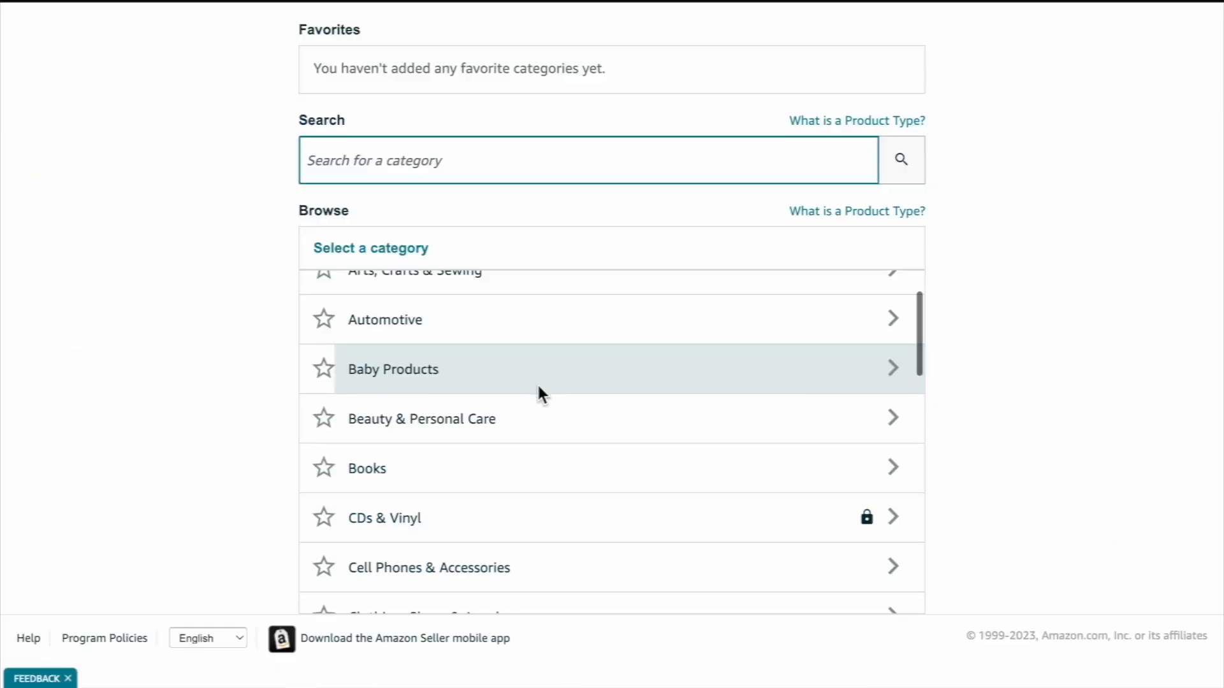
Select the product type Clothing, Shoes & Jewelry > Men > Clothing > Active > Active Shirts & Tees > T-Shirts.
{"action": "scroll", "coordinate": [538, 393], "scroll_direction": "down", "scroll_amount": 4}
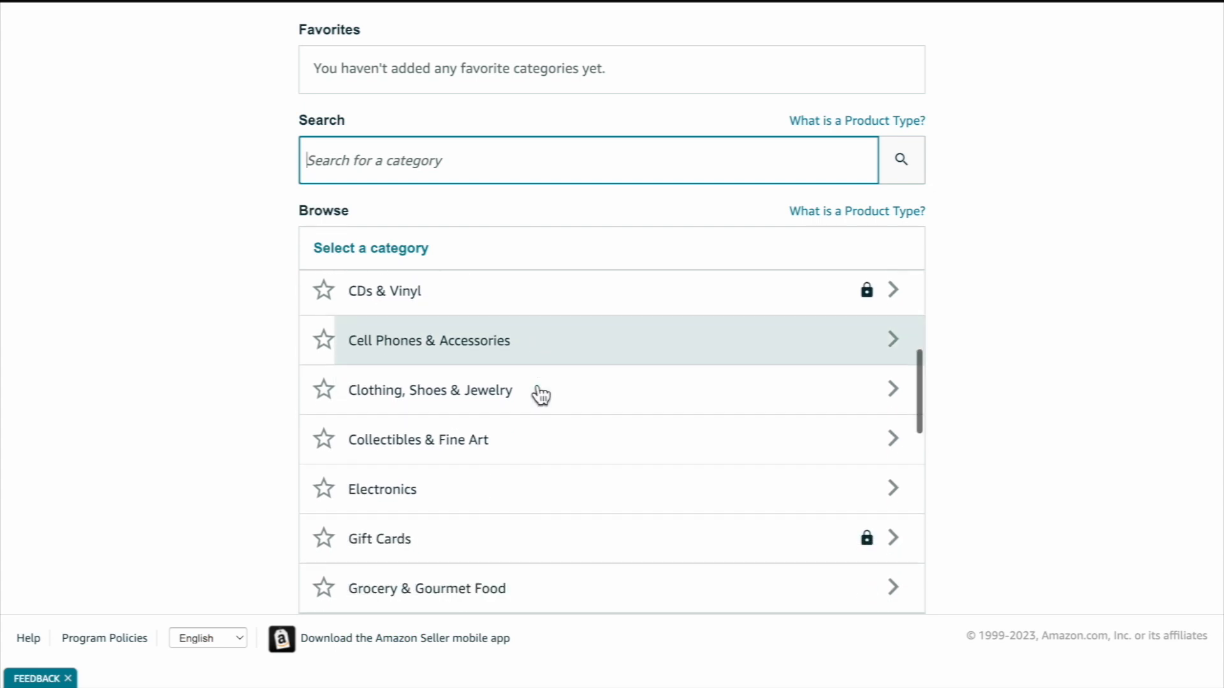
{"action": "left_click", "coordinate": [602, 411]}
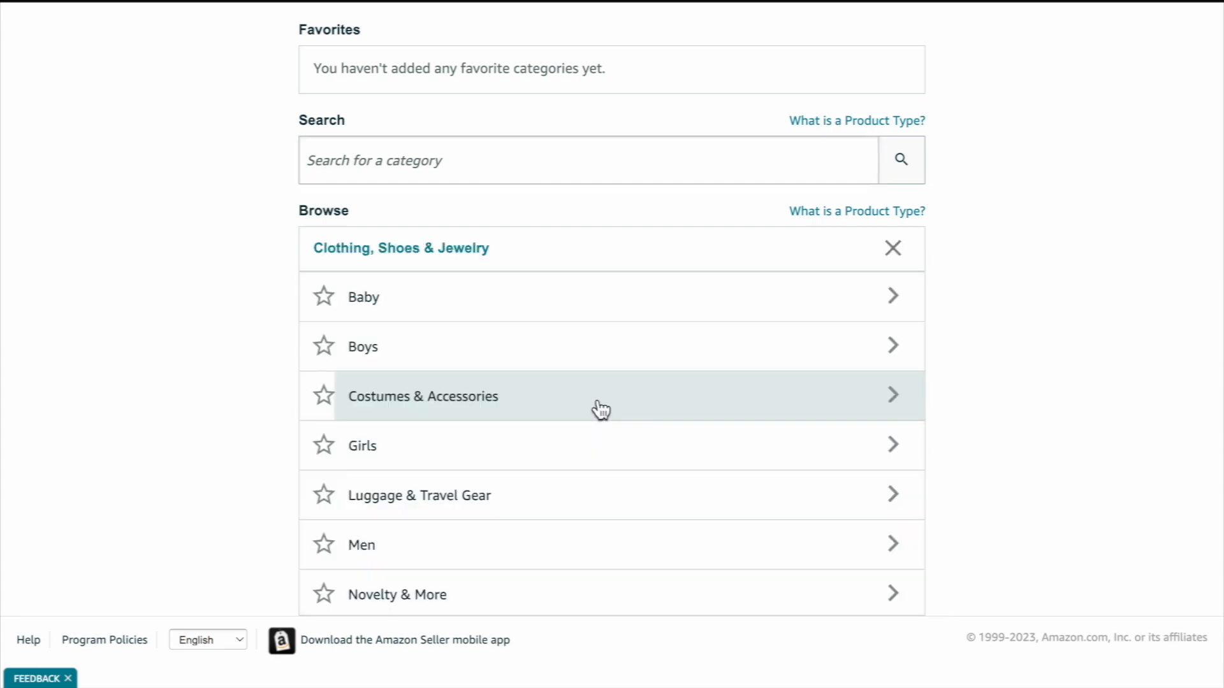
{"action": "scroll", "coordinate": [677, 421], "scroll_direction": "down", "scroll_amount": 2}
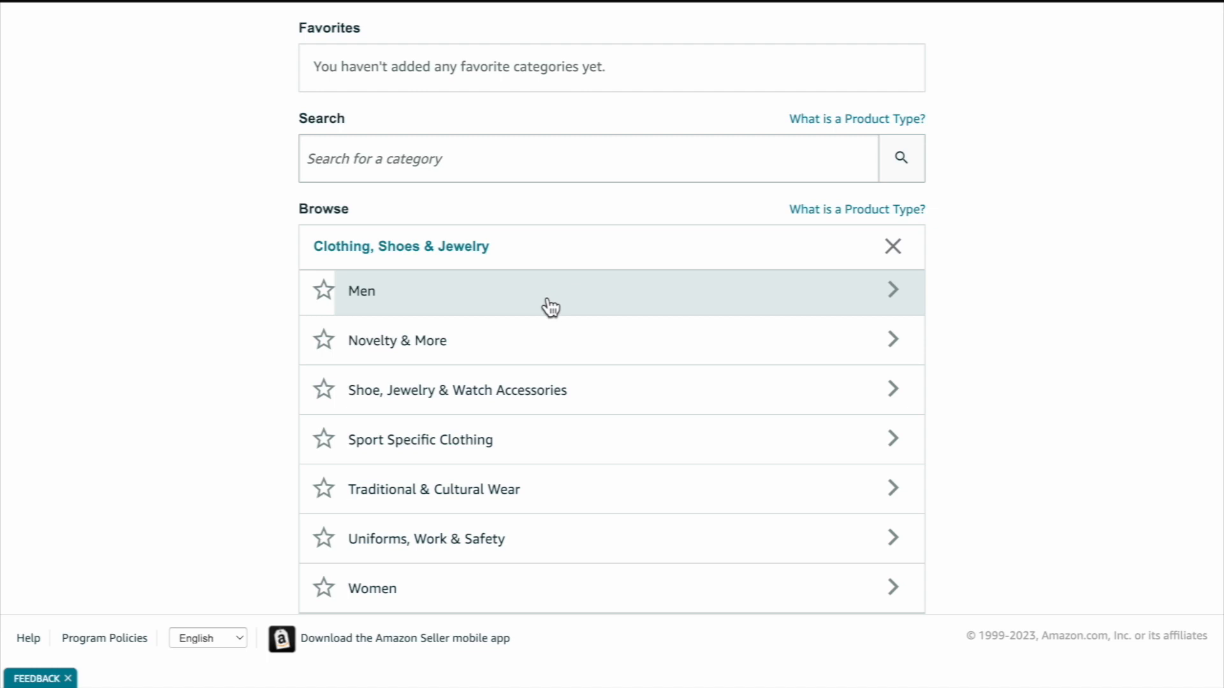
{"action": "left_click", "coordinate": [543, 296]}
{"action": "left_click", "coordinate": [599, 362]}
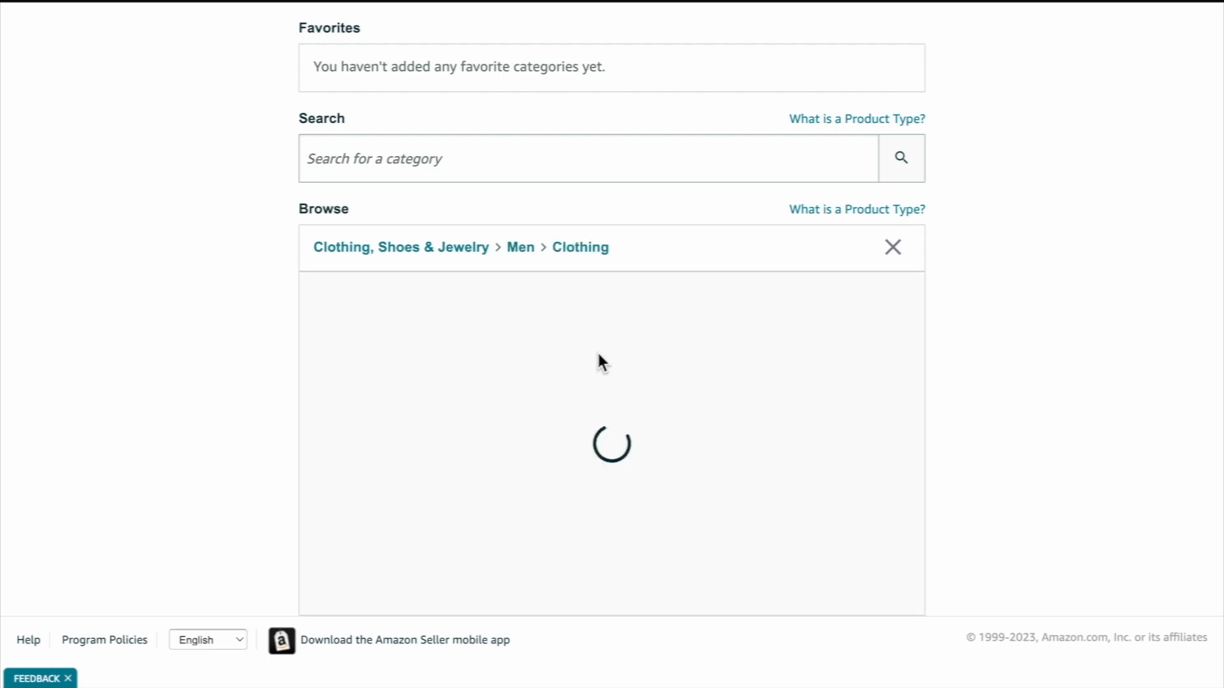
{"action": "left_click", "coordinate": [553, 299]}
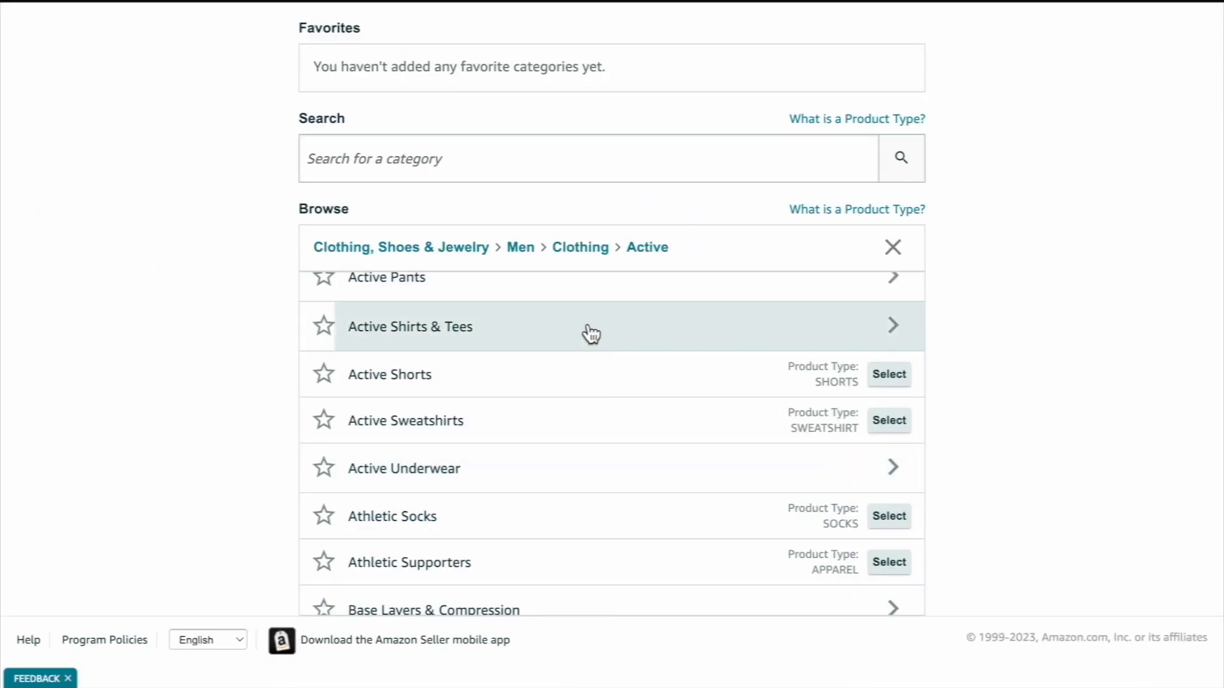
{"action": "left_click", "coordinate": [591, 333]}
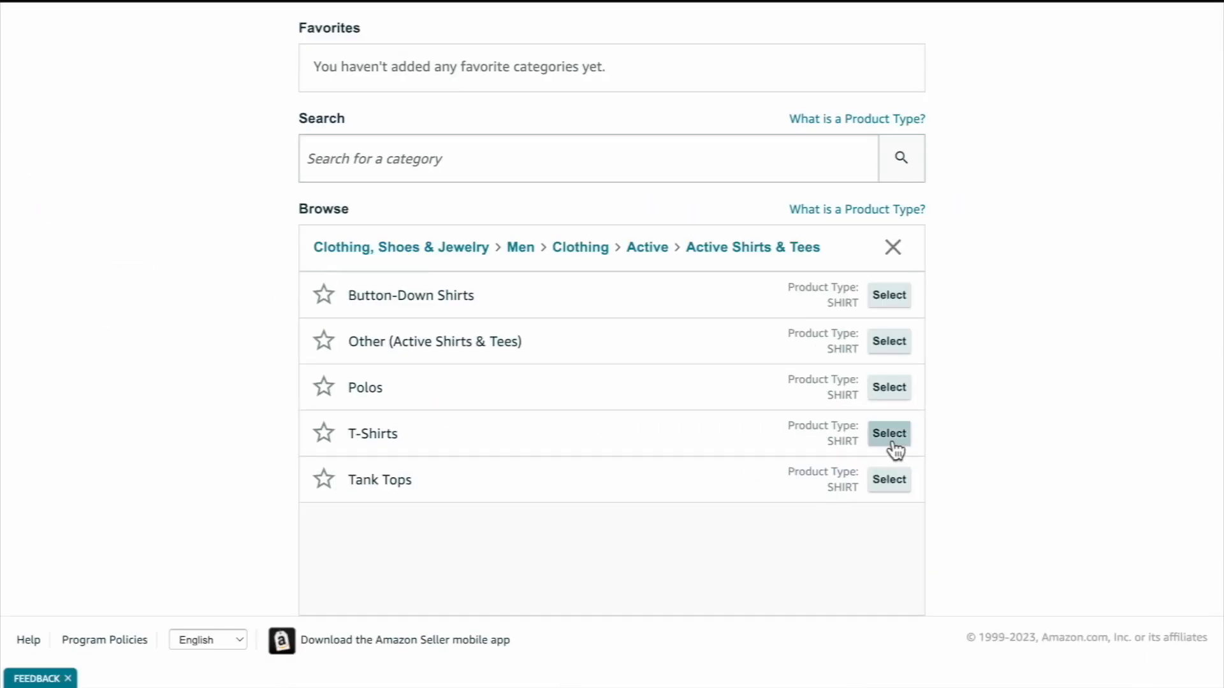
{"action": "left_click", "coordinate": [889, 438]}
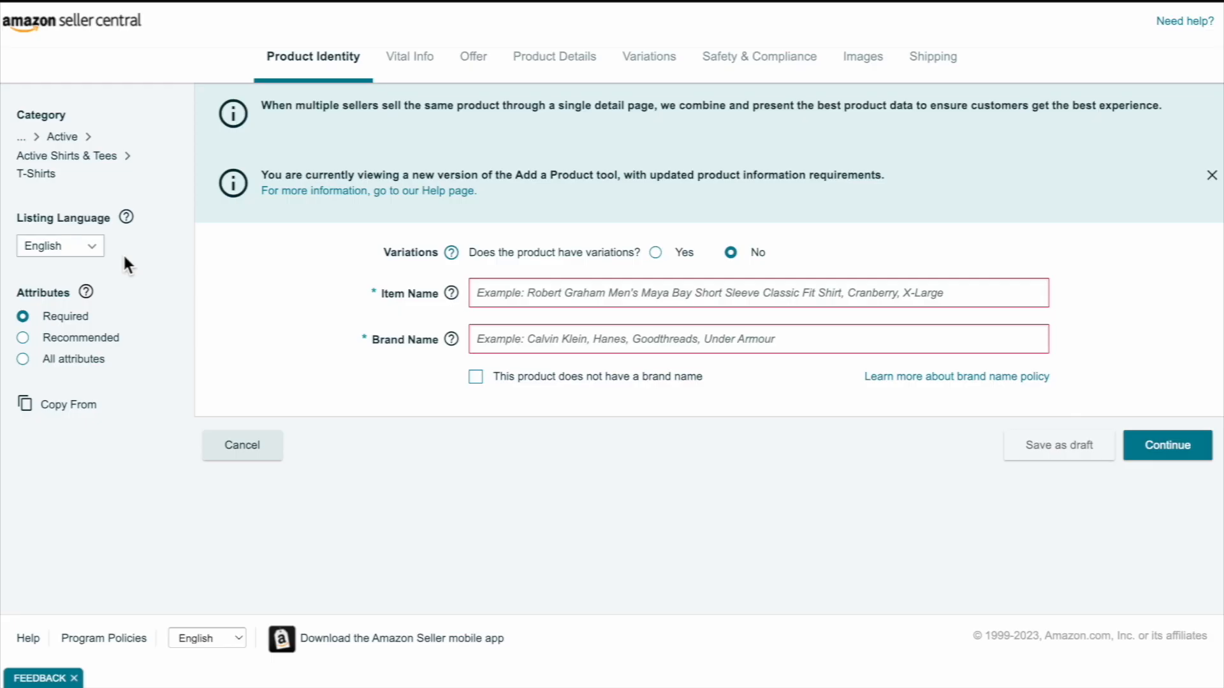
Preview the Recommended and All attributes views of the listing form, ending on Required attributes.
{"action": "left_click", "coordinate": [68, 350]}
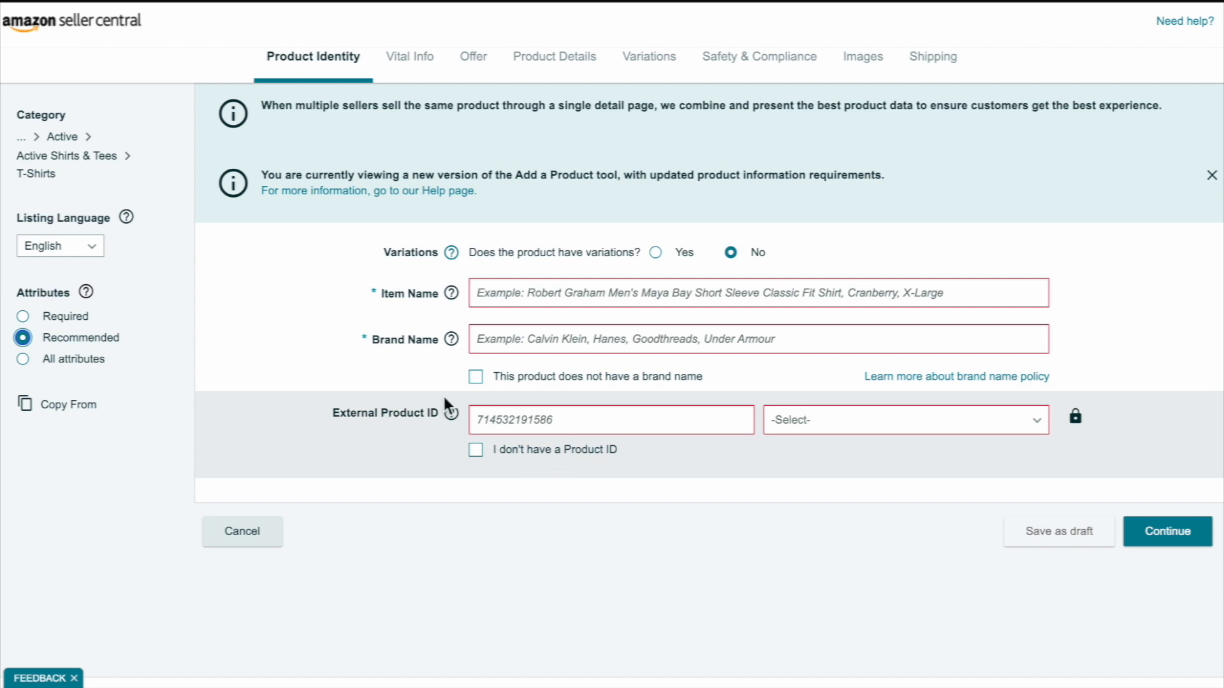
{"action": "left_click", "coordinate": [29, 360]}
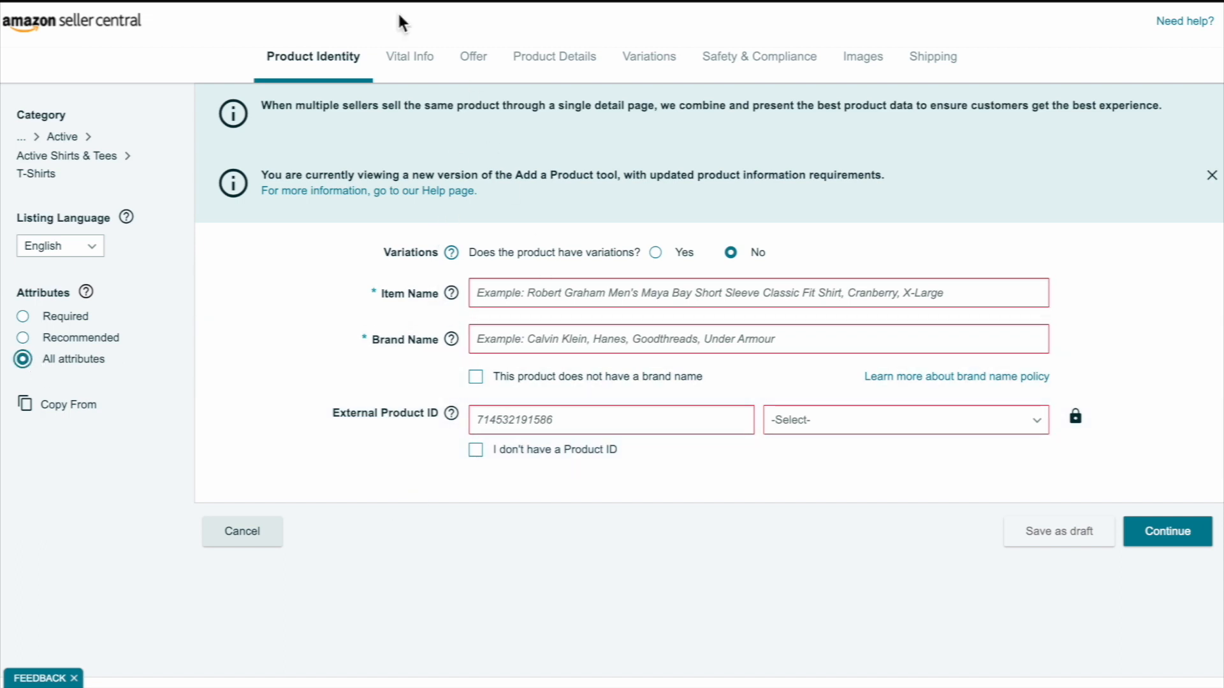
{"action": "left_click", "coordinate": [45, 312]}
Mark the product as having variations that differ by Color and Shirt Size.
{"action": "left_click", "coordinate": [662, 261]}
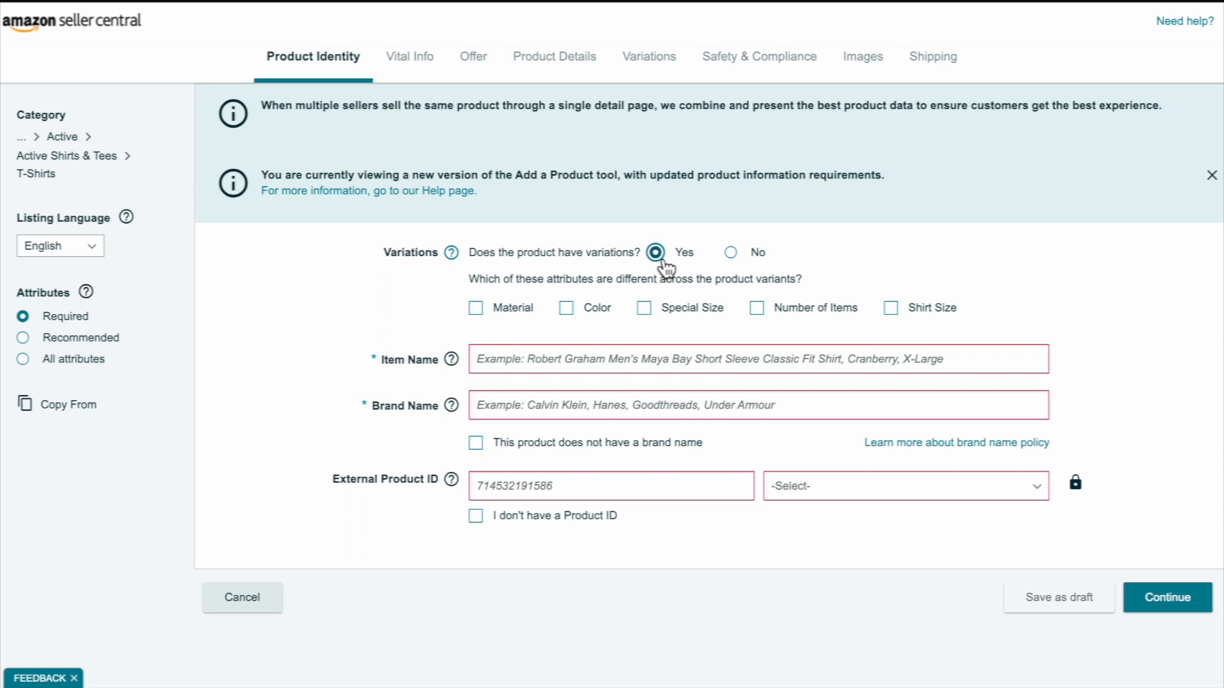
{"action": "left_click", "coordinate": [576, 312]}
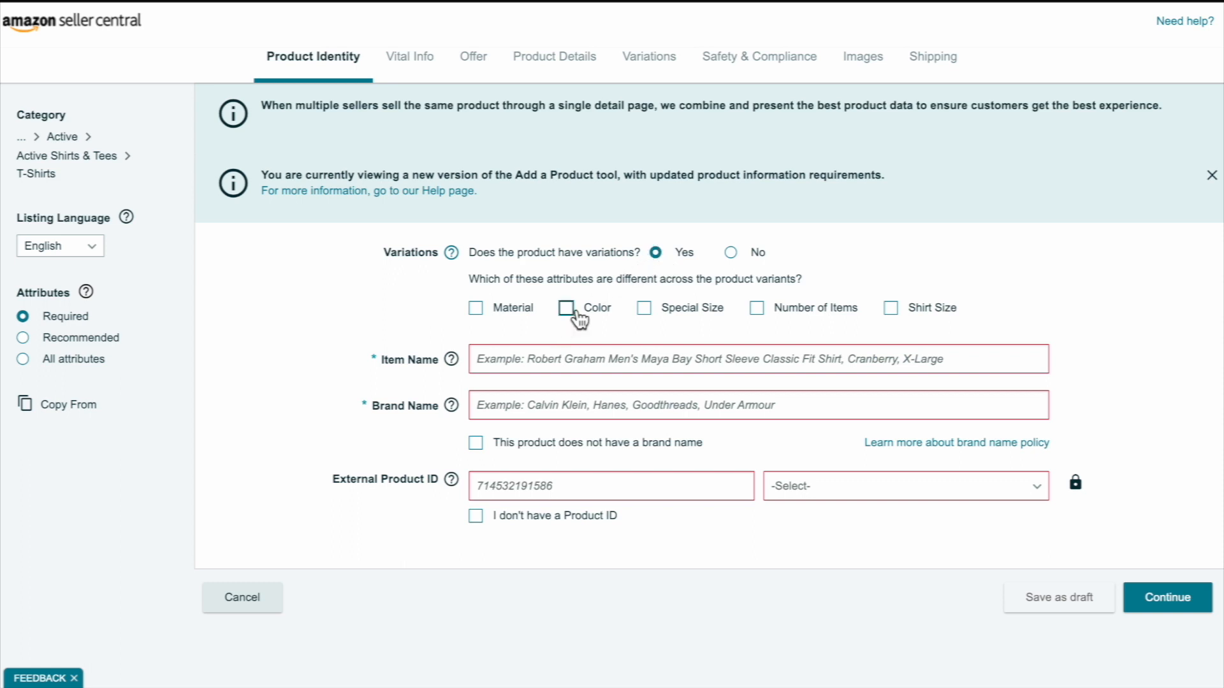
{"action": "left_click", "coordinate": [894, 311]}
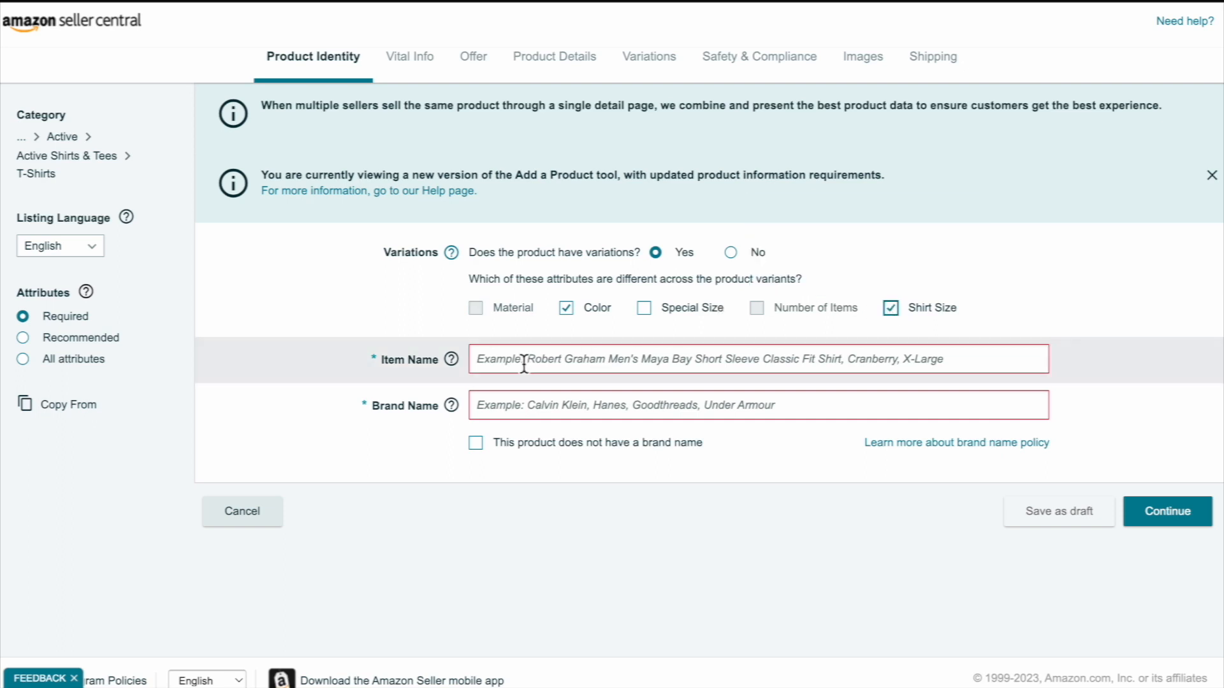
Enter "Dry fit Active Unisex" as the item name and "Dry fit by Vane" as the brand name.
{"action": "mouse_move", "coordinate": [456, 376]}
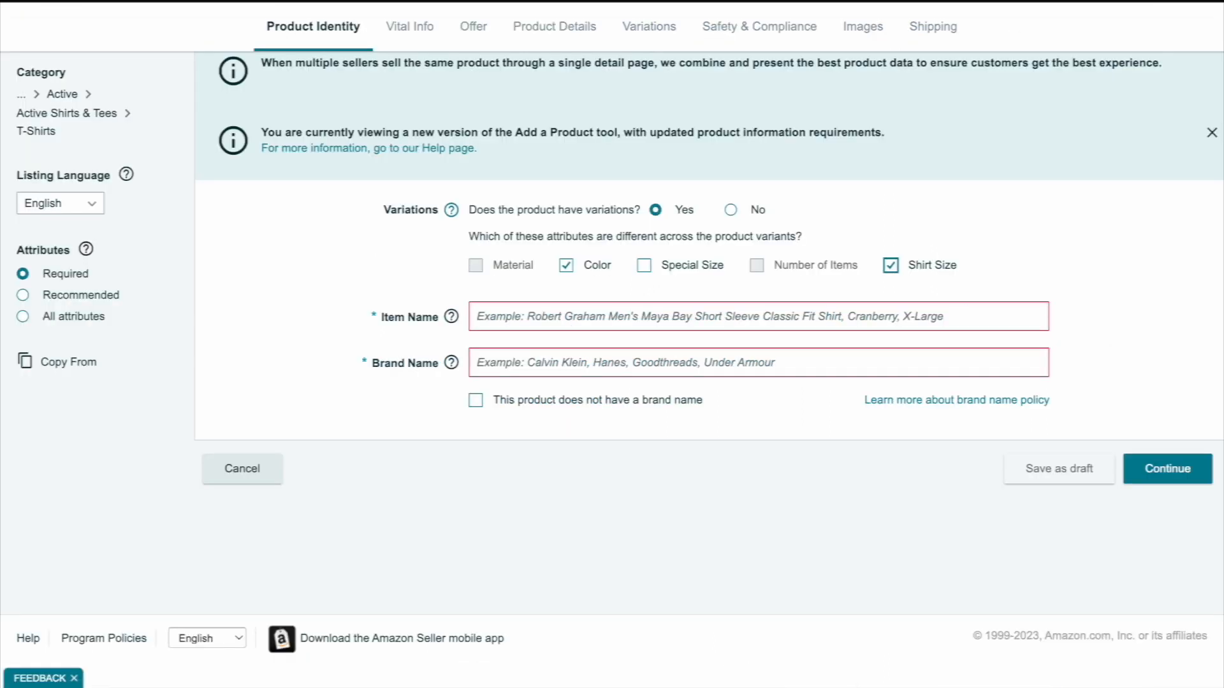
{"action": "left_click", "coordinate": [573, 325]}
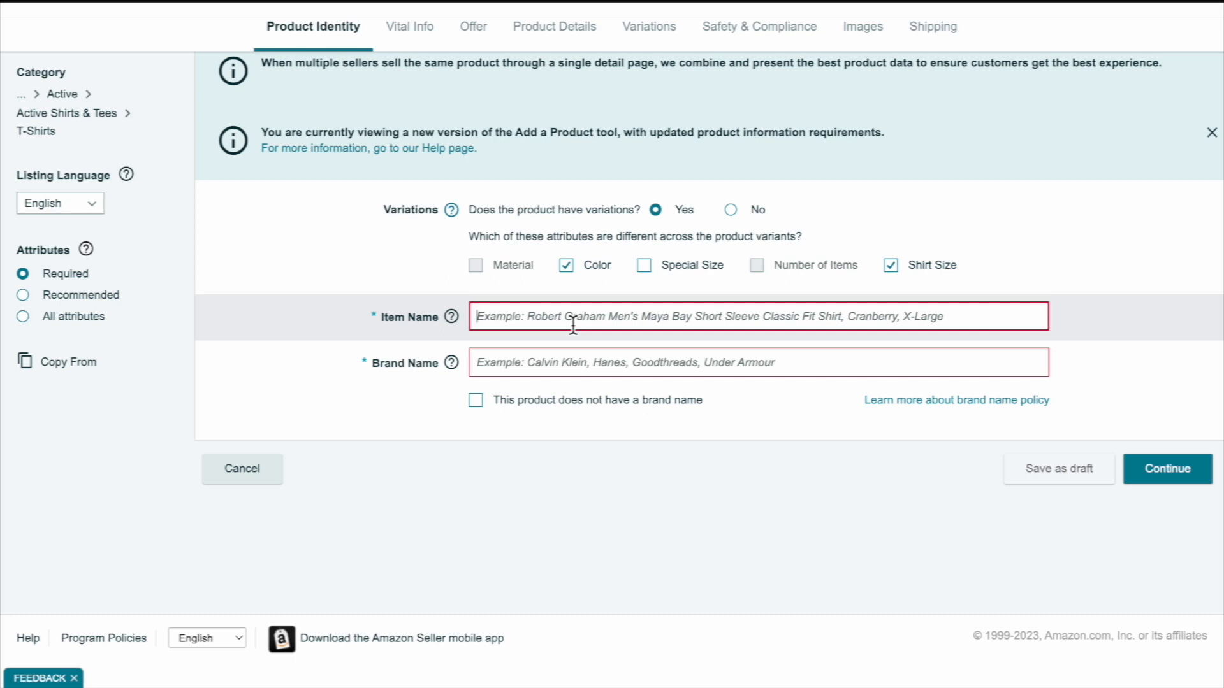
{"action": "type", "text": "Dry fit Active Unisex"}
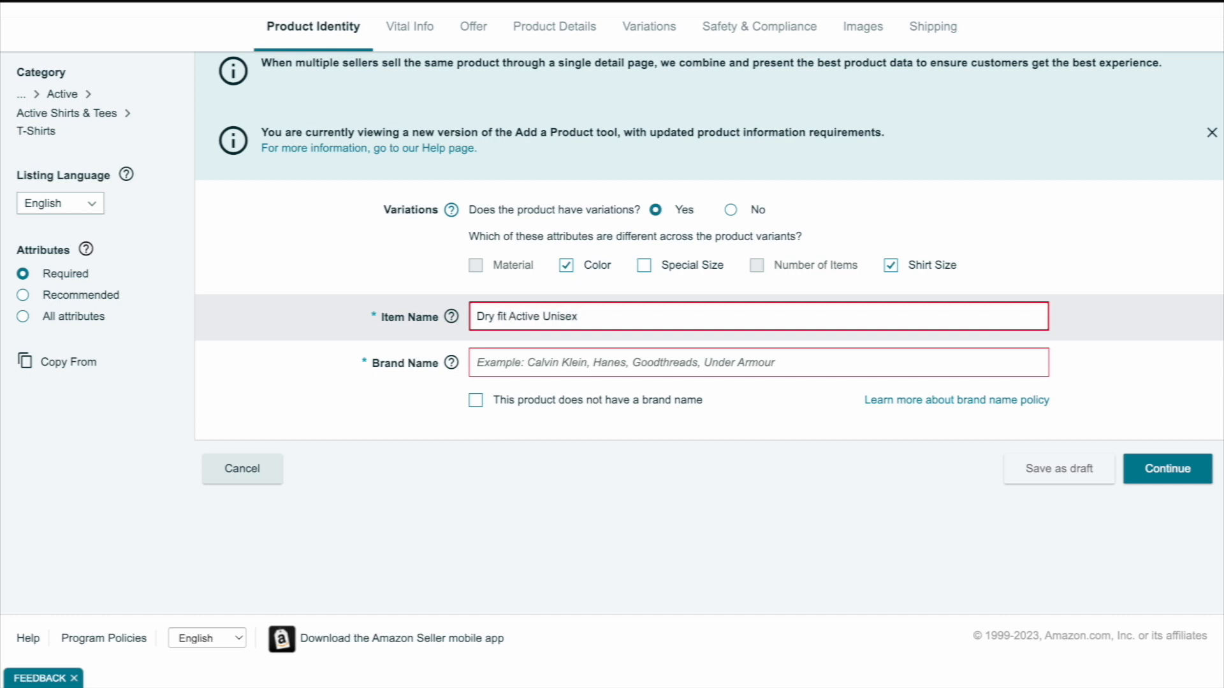
{"action": "left_click", "coordinate": [567, 372]}
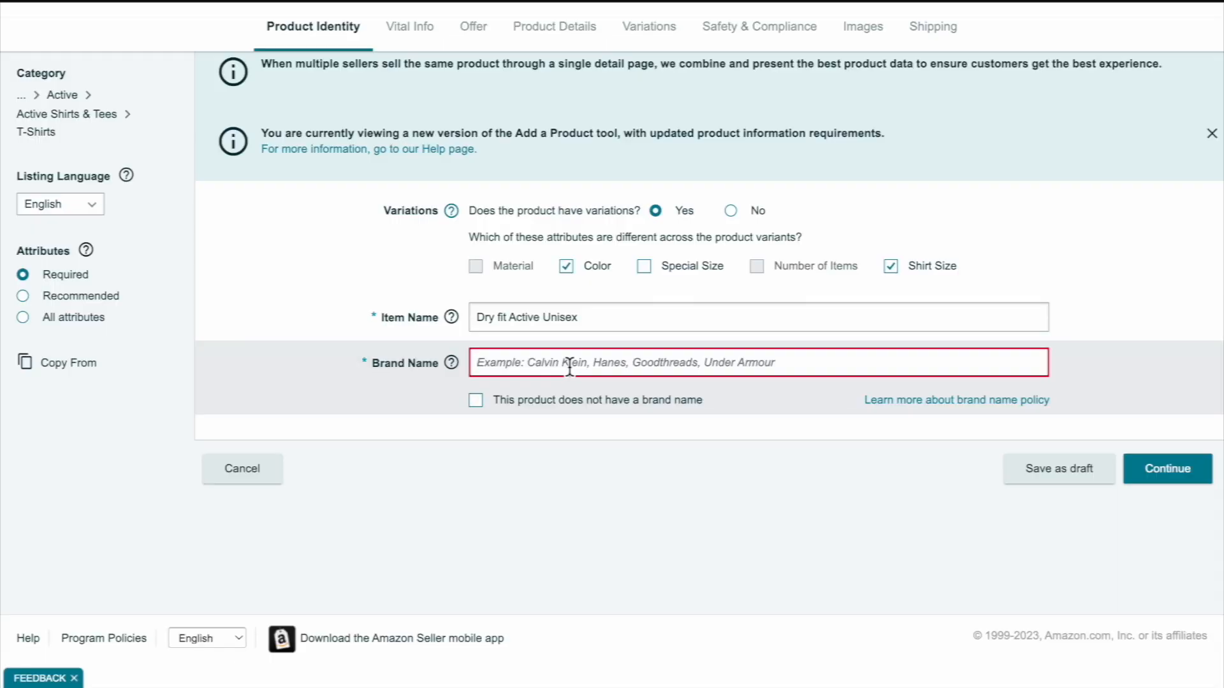
{"action": "type", "text": "Dry fit by Vane"}
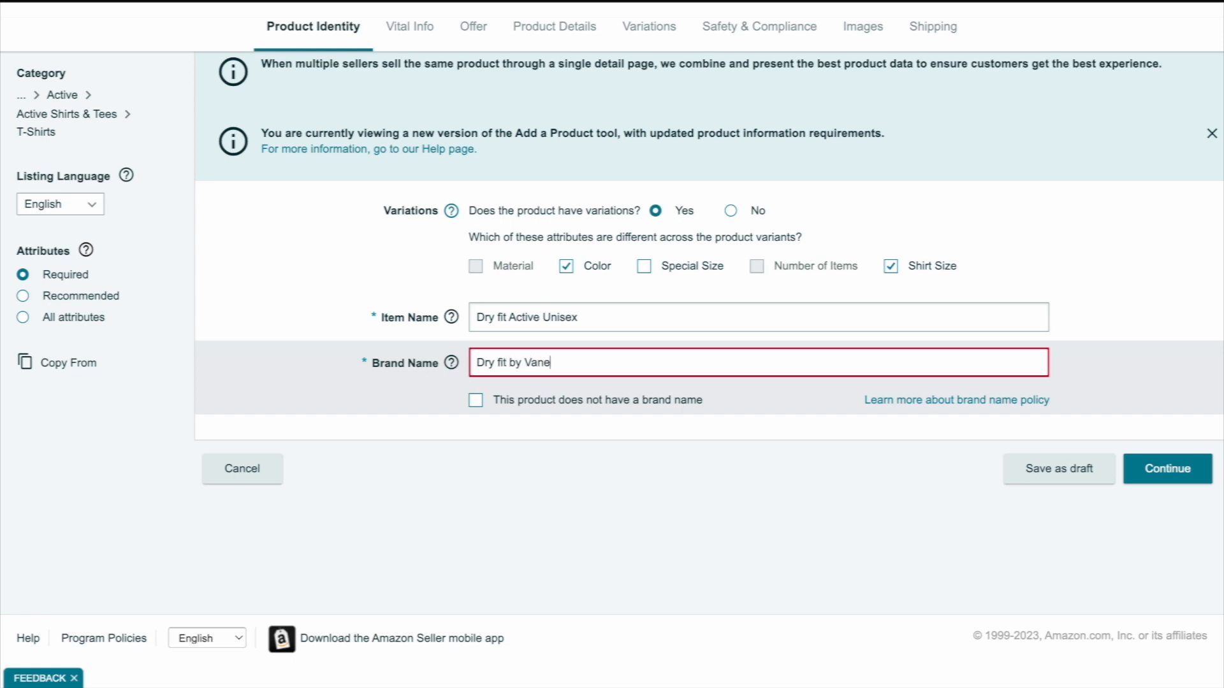
{"action": "left_click", "coordinate": [798, 228]}
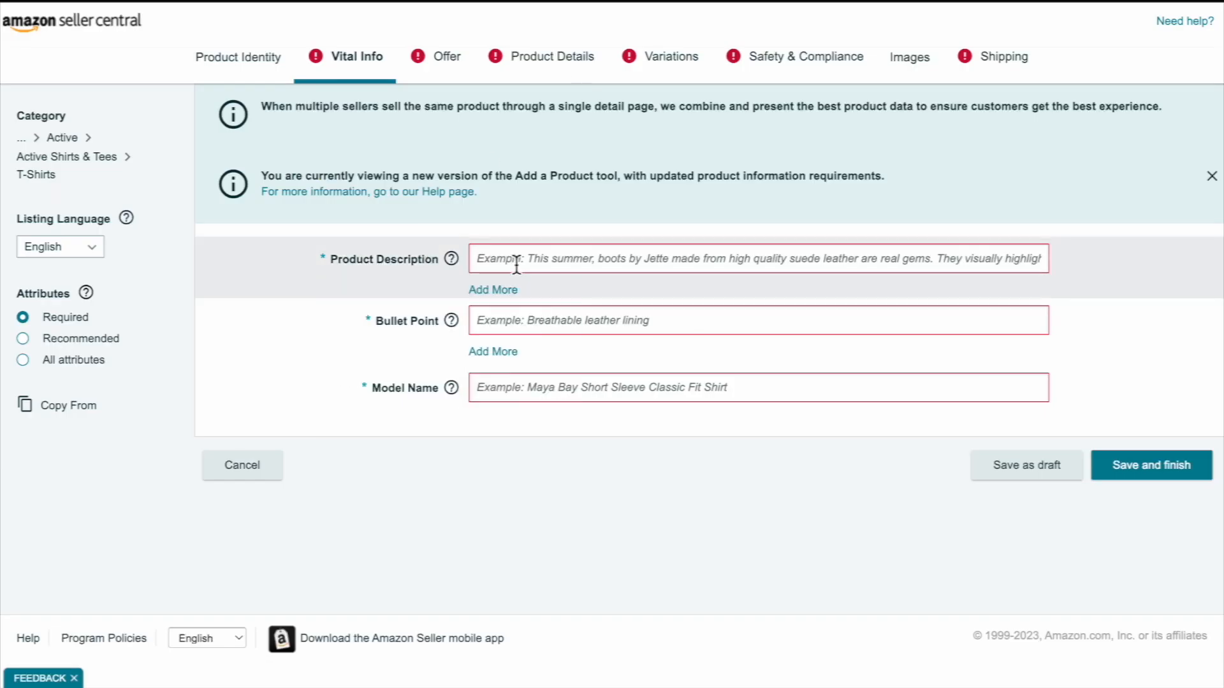
Enter the product description "Best dry fit shirts on the market" in the listing's vital information.
{"action": "left_click", "coordinate": [558, 267]}
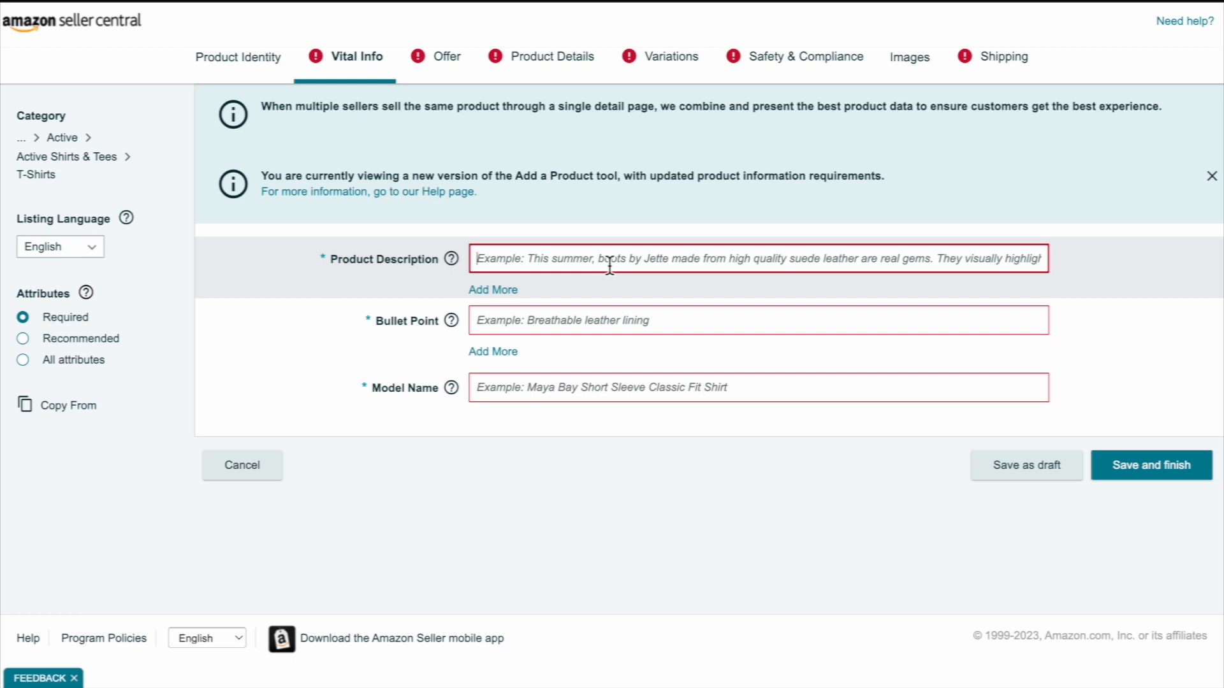
{"action": "type", "text": "B"}
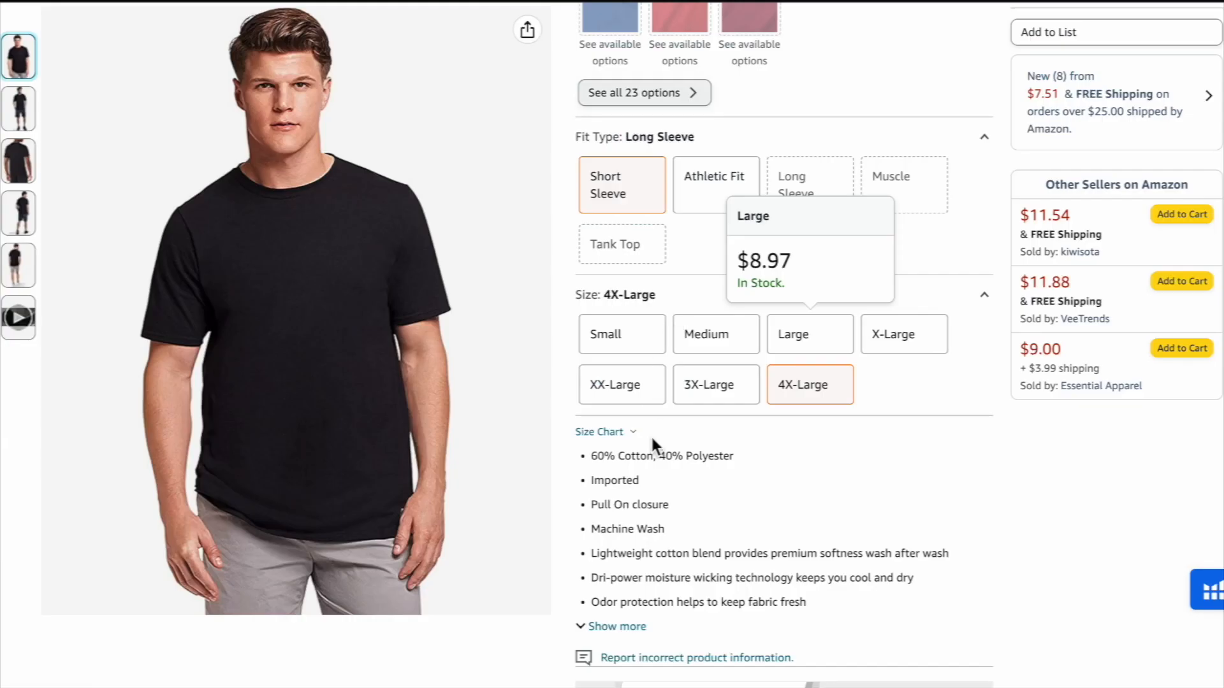
Review the bullet points on a competing black T-shirt's Amazon product page as a reference.
{"action": "scroll", "coordinate": [652, 434], "scroll_direction": "down", "scroll_amount": 2}
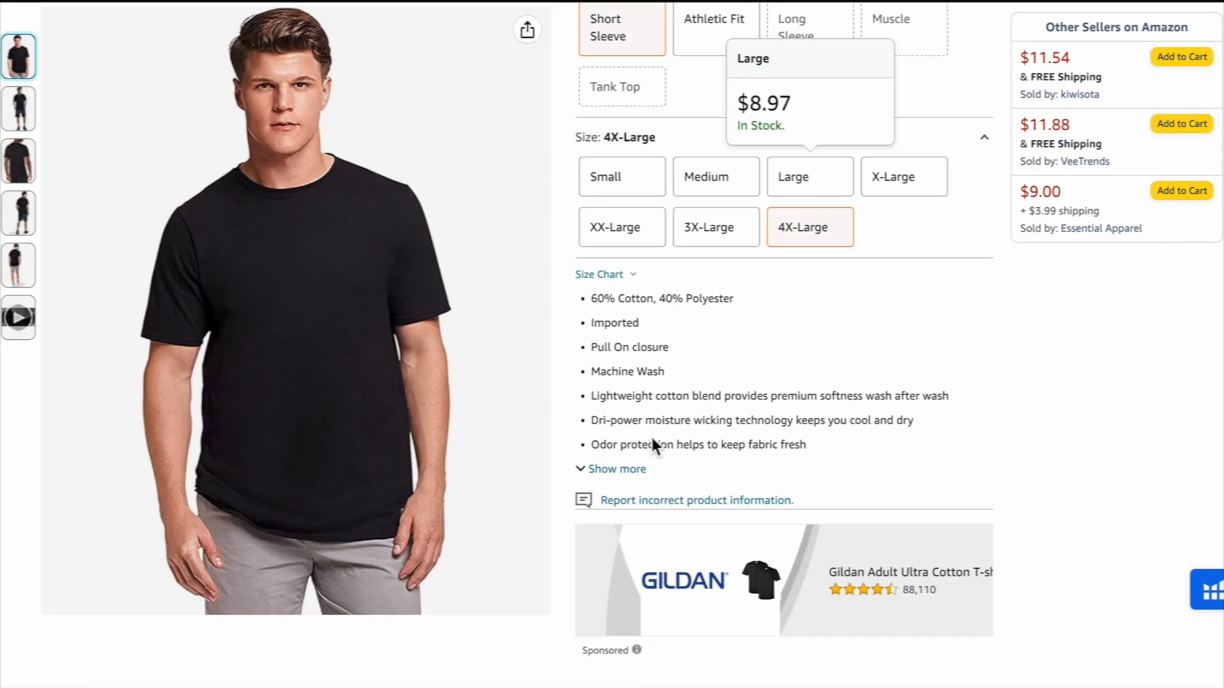
{"action": "scroll", "coordinate": [631, 344], "scroll_direction": "up", "scroll_amount": 5}
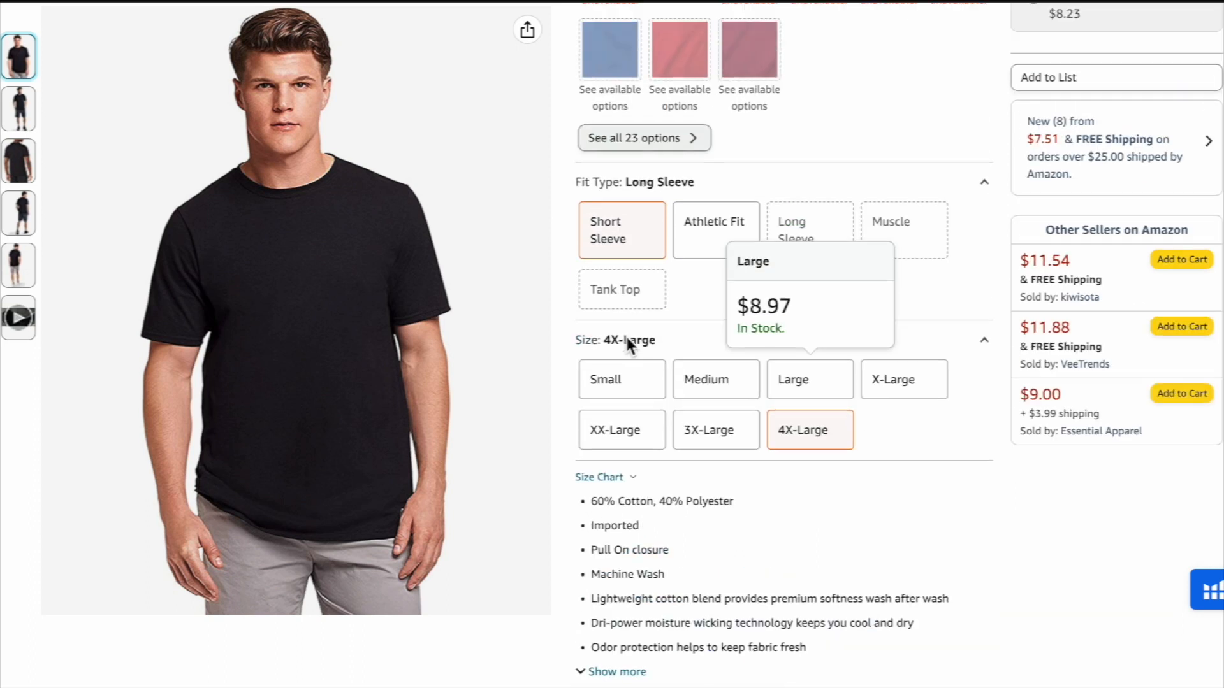
{"action": "left_click", "coordinate": [824, 296]}
Return to the Seller Central listing and enter "Breathable Shirts" as the first two bullet points.
{"action": "left_click", "coordinate": [146, 75]}
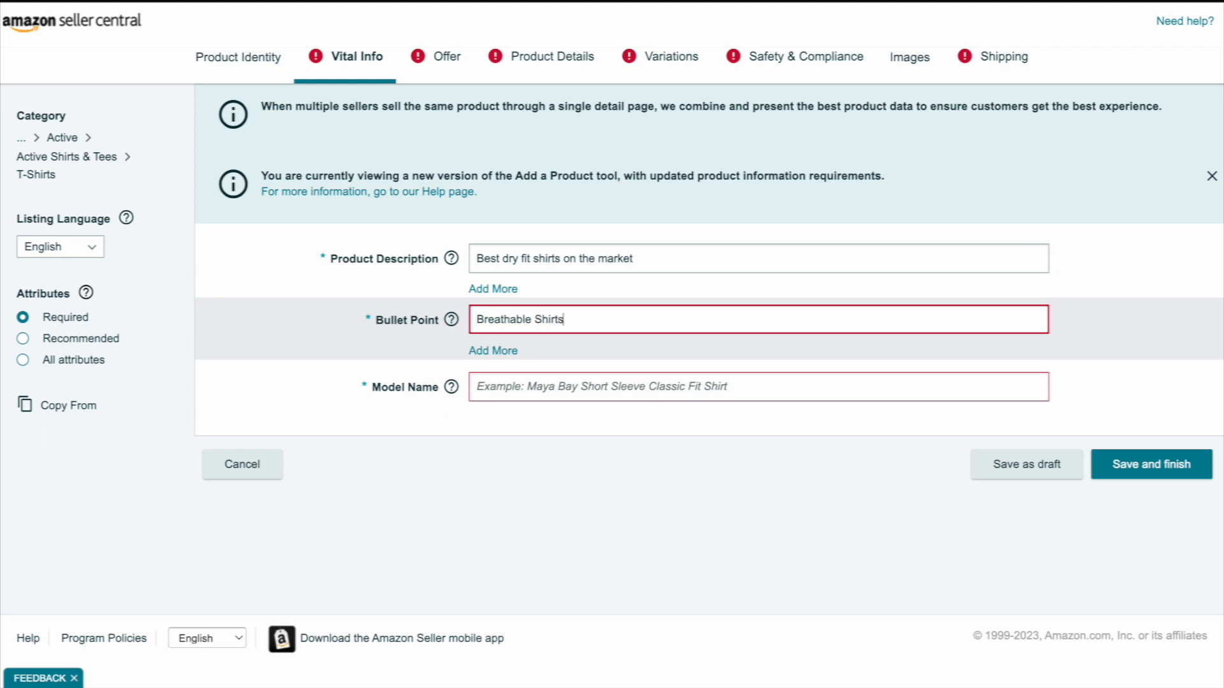
{"action": "left_click", "coordinate": [492, 351]}
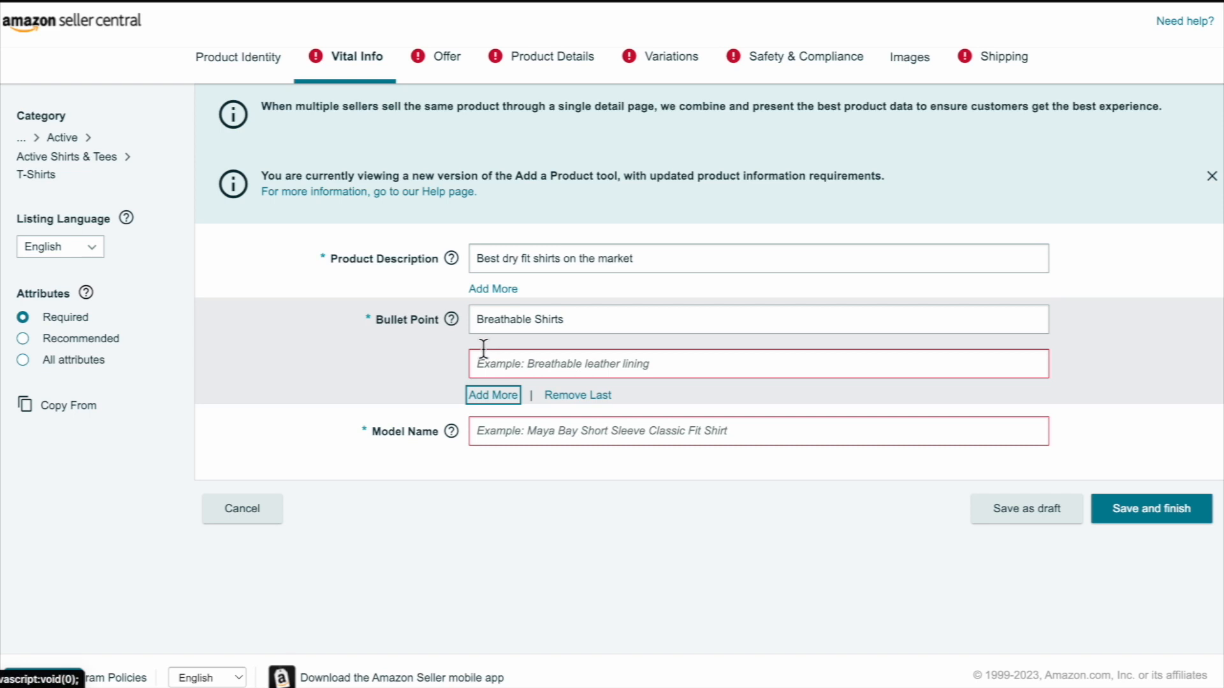
{"action": "left_click_drag", "start_coordinate": [572, 325], "coordinate": [481, 325]}
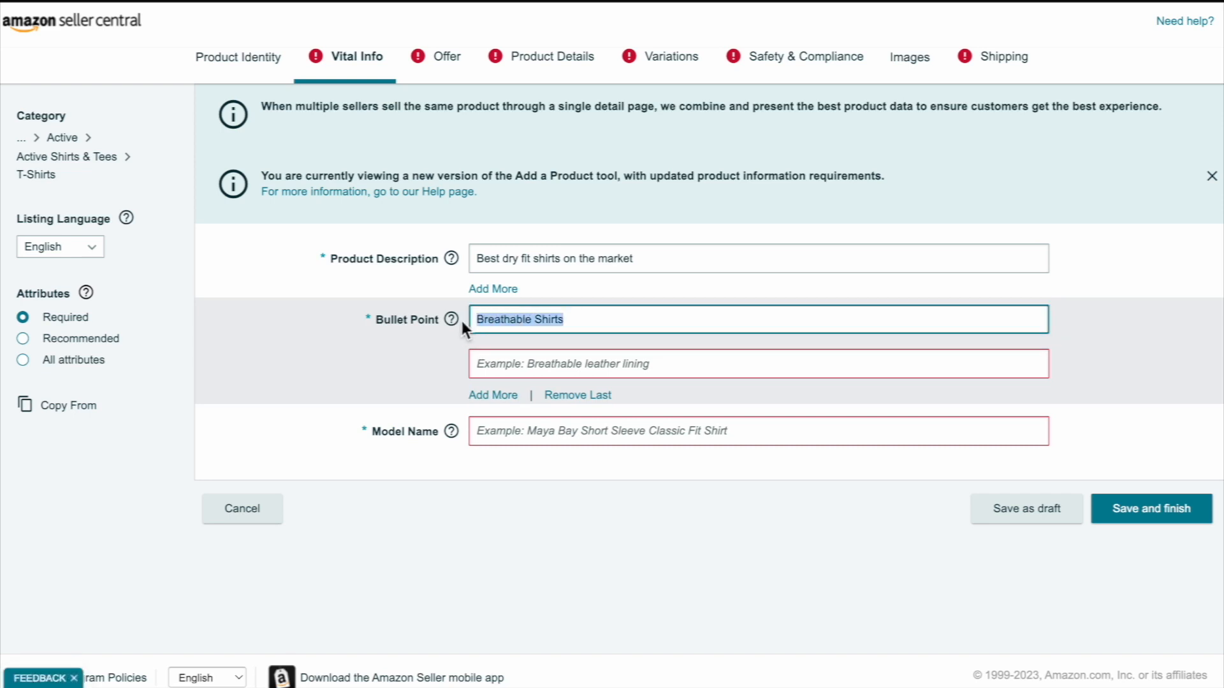
{"action": "key", "text": "ctrl+c"}
{"action": "left_click", "coordinate": [540, 364]}
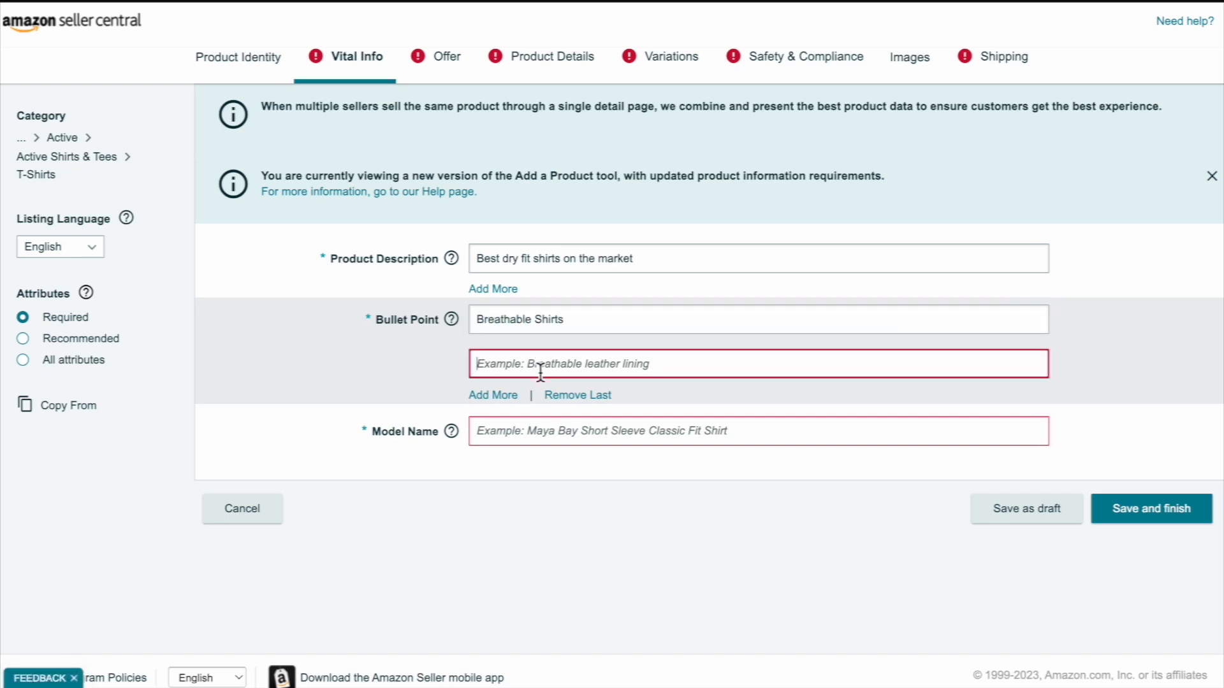
{"action": "key", "text": "ctrl+v"}
Add three more "Breathable Shirts" bullet points and enter "Dry Fit 1" as the model name.
{"action": "left_click", "coordinate": [492, 394]}
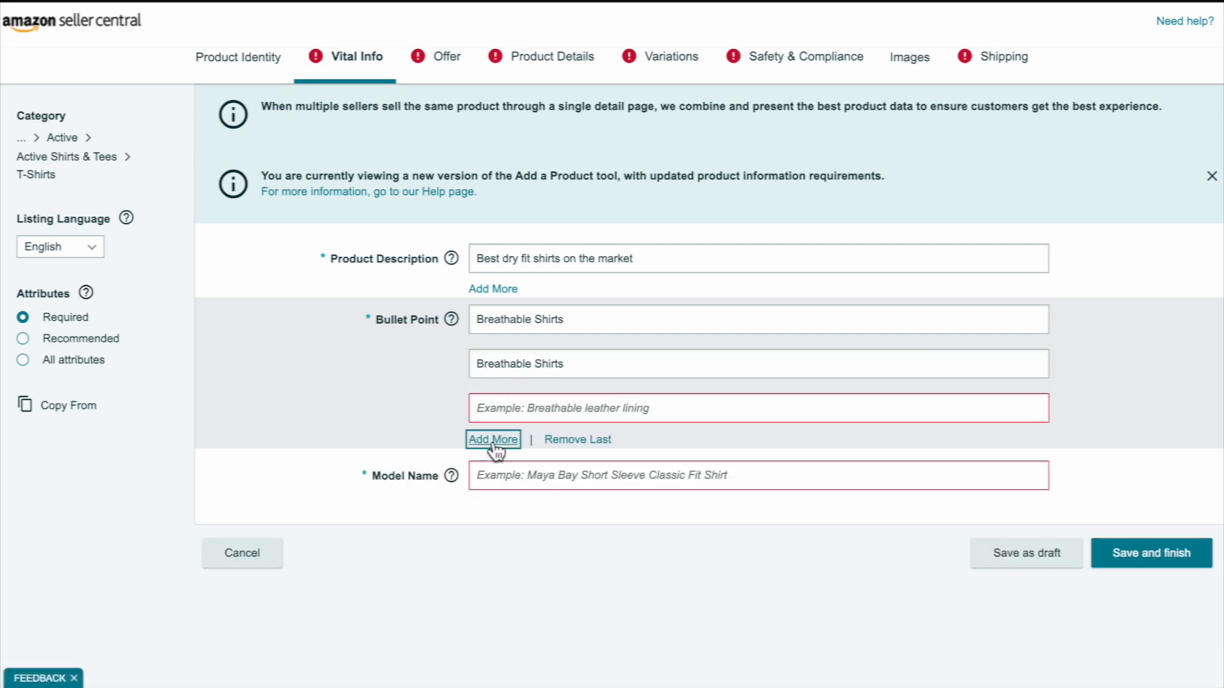
{"action": "left_click", "coordinate": [494, 440]}
{"action": "left_click", "coordinate": [494, 484]}
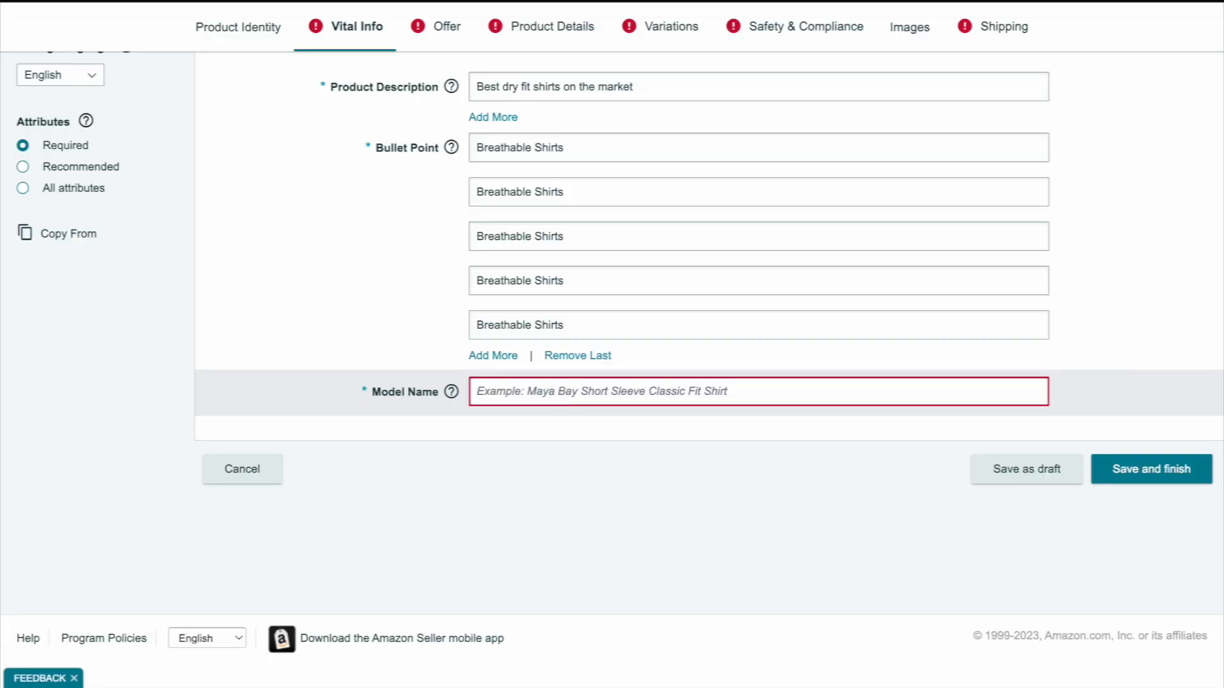
{"action": "type", "text": "Dry Fit 1"}
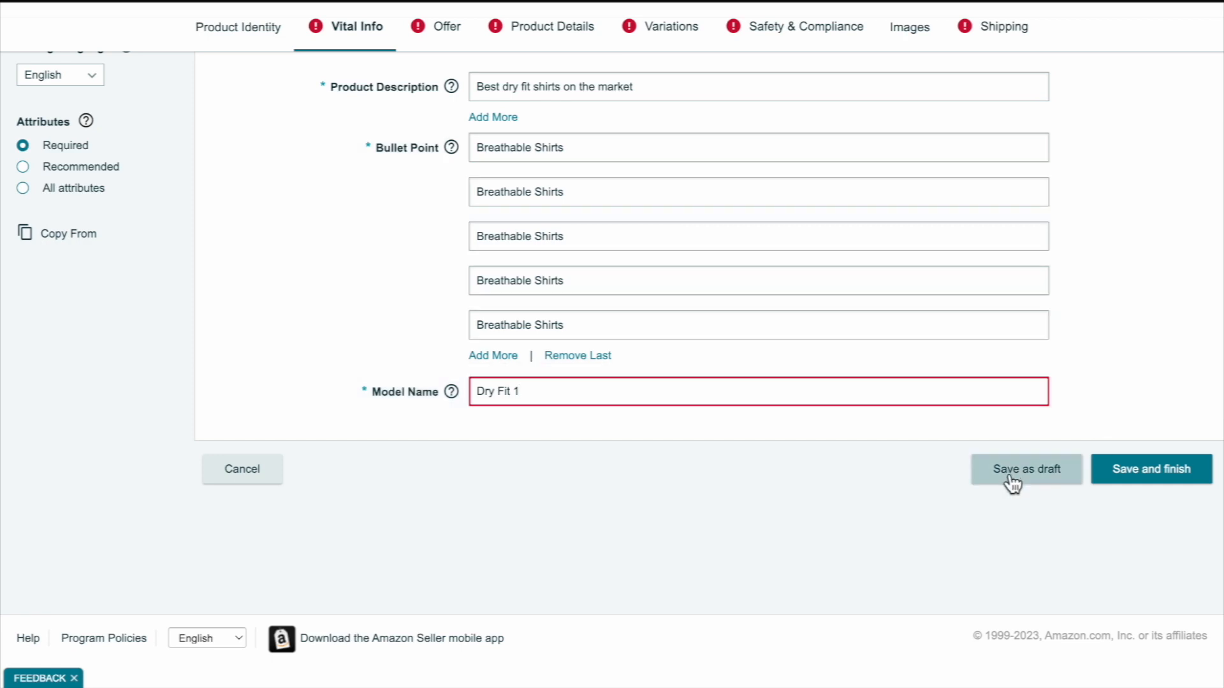
{"action": "scroll", "coordinate": [925, 278], "scroll_direction": "up", "scroll_amount": 1}
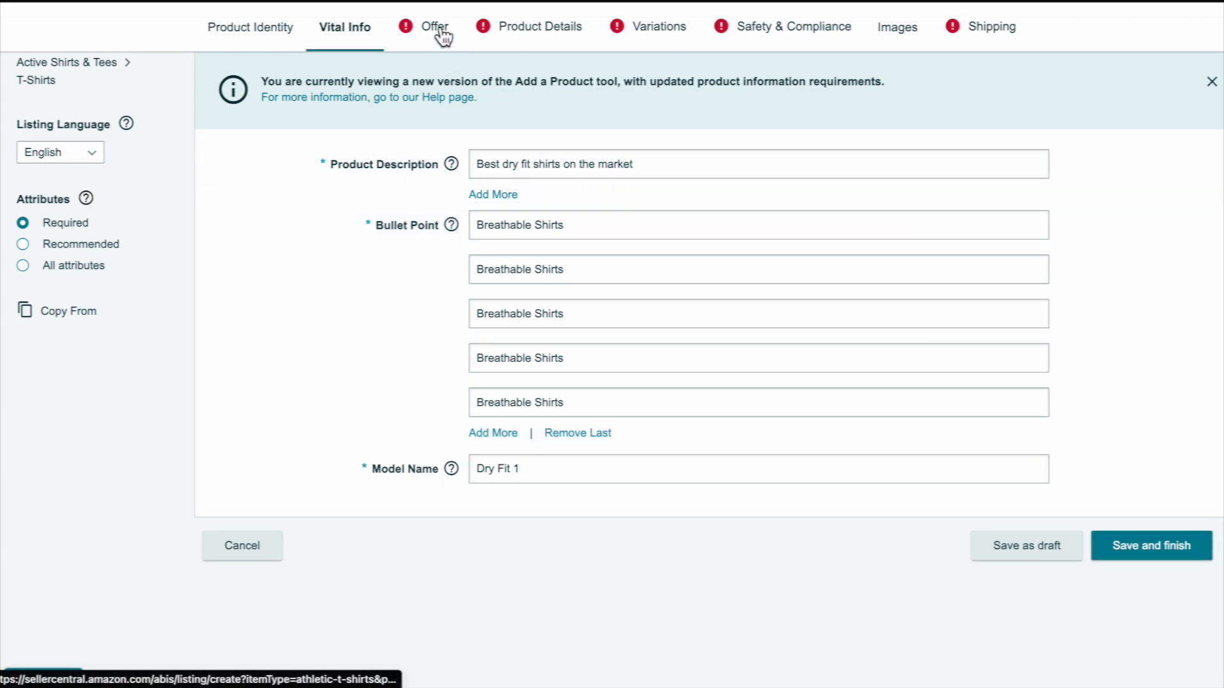
Set the offer's shipping group to "Free Shipping w PP", import designation to "Made in the USA", and fulfillment to shipping the item yourself.
{"action": "left_click", "coordinate": [440, 33]}
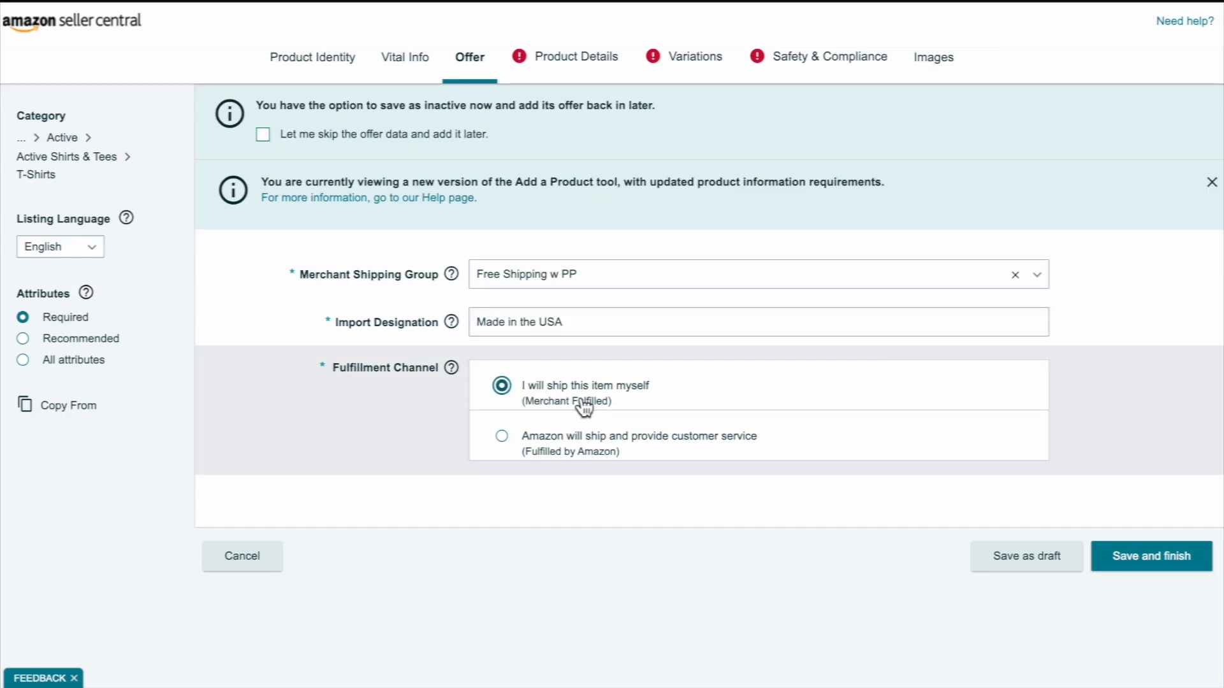
{"action": "left_click", "coordinate": [596, 326]}
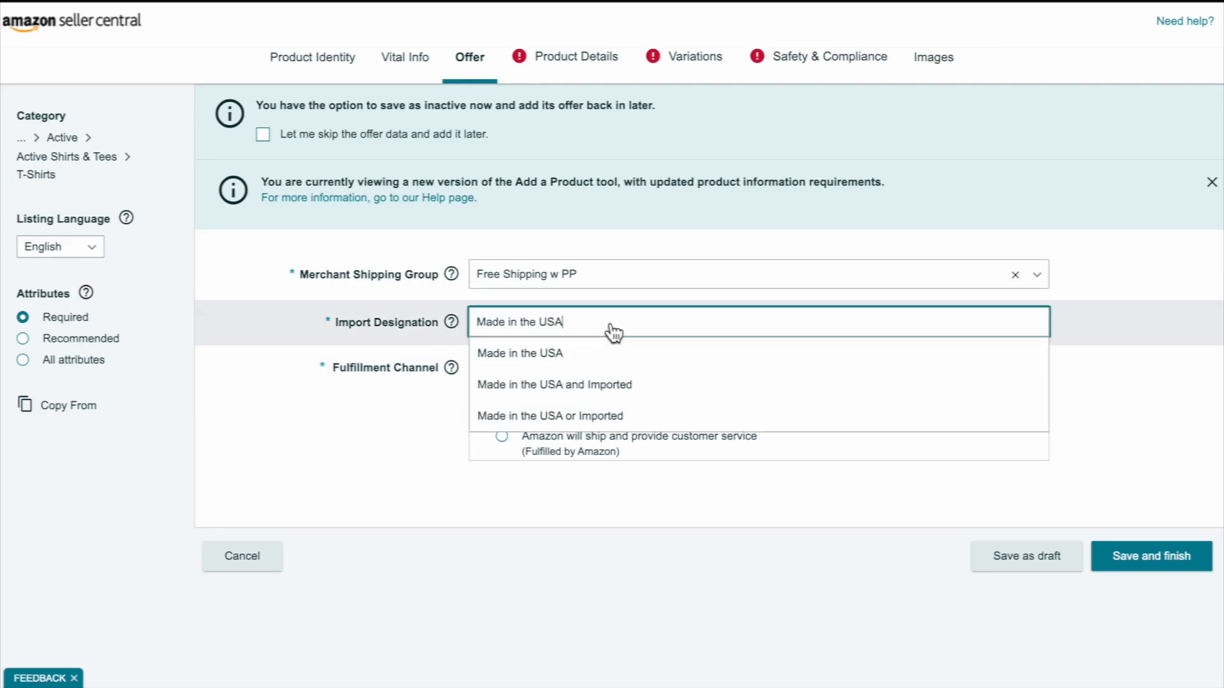
{"action": "left_click", "coordinate": [522, 360]}
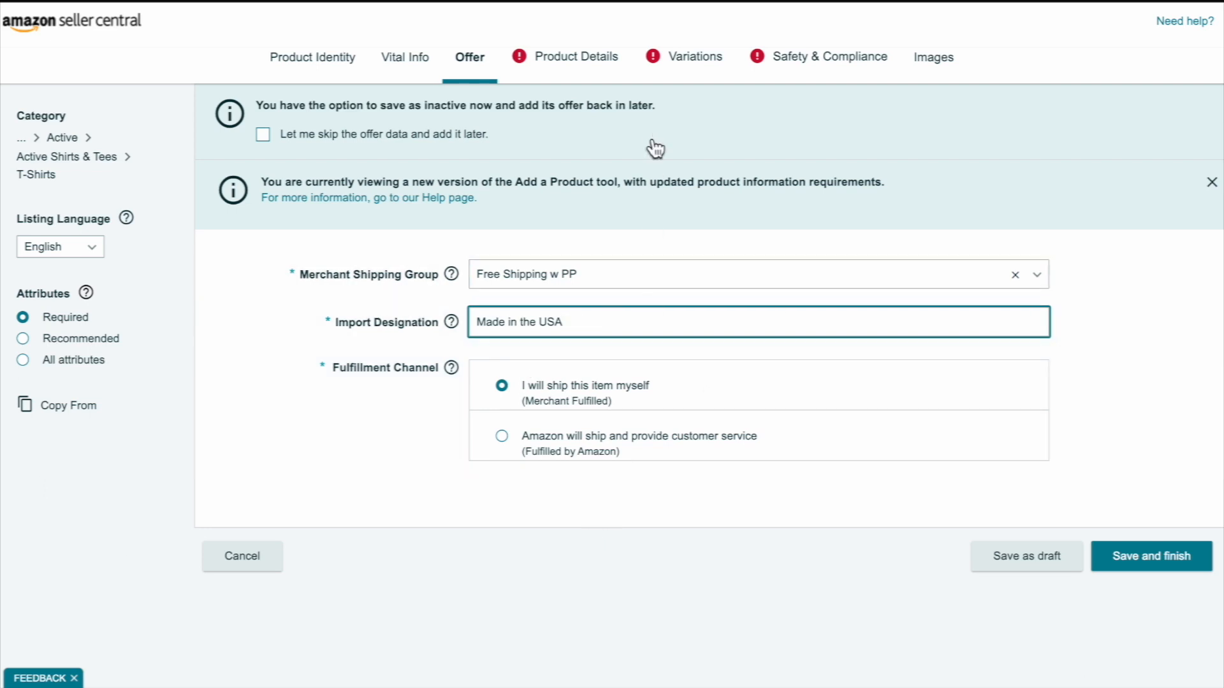
Complete the product details with style Soft, Unisex department and gender, Adult age range, 100% Cotton, T-Shirt, Standard size, Athletic Fit and Machine Wash.
{"action": "left_click", "coordinate": [577, 56]}
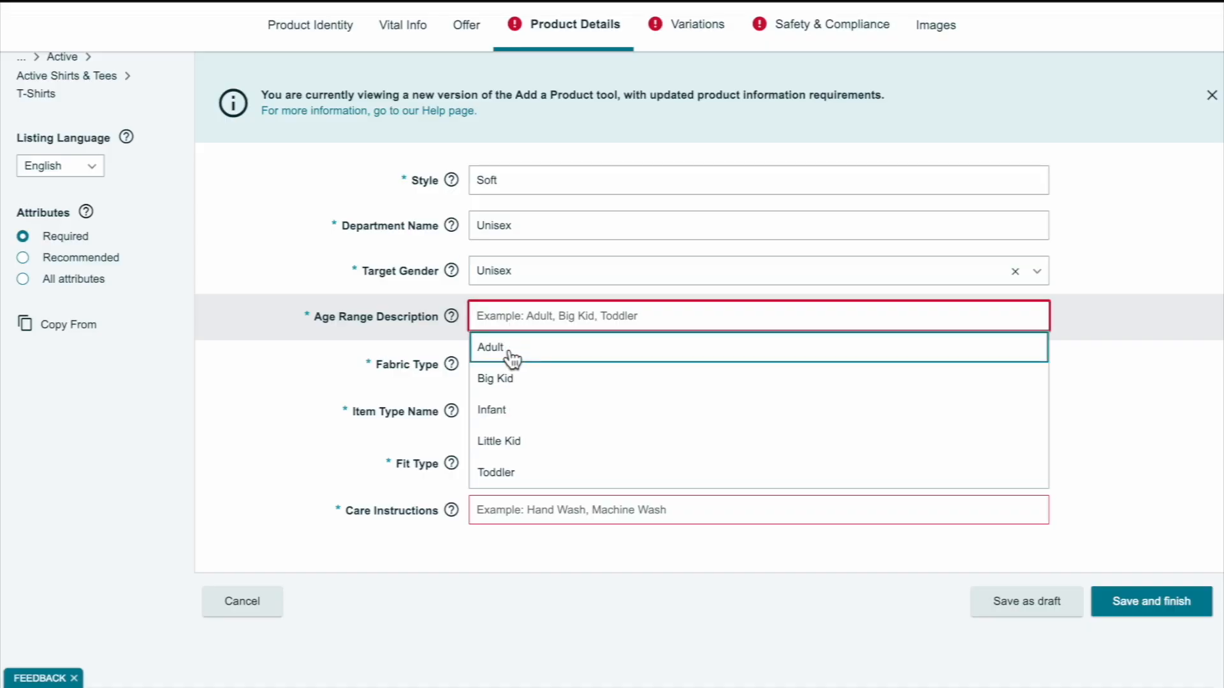
{"action": "left_click", "coordinate": [503, 347]}
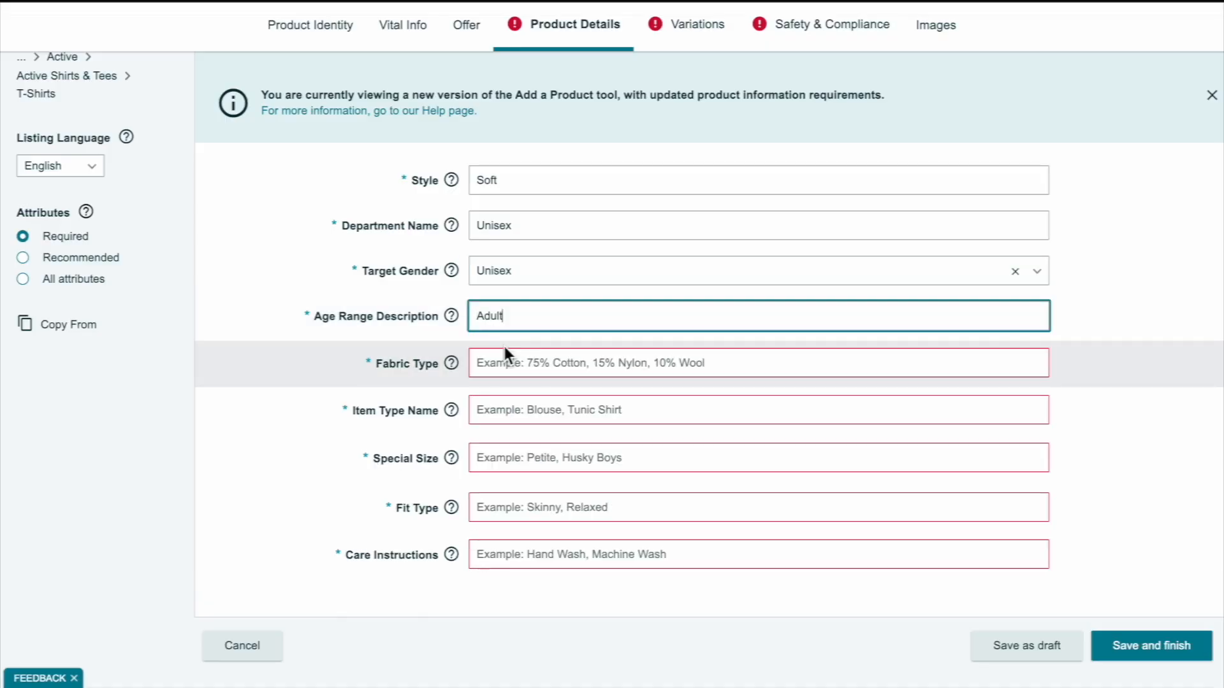
{"action": "left_click", "coordinate": [535, 376]}
{"action": "type", "text": "100"}
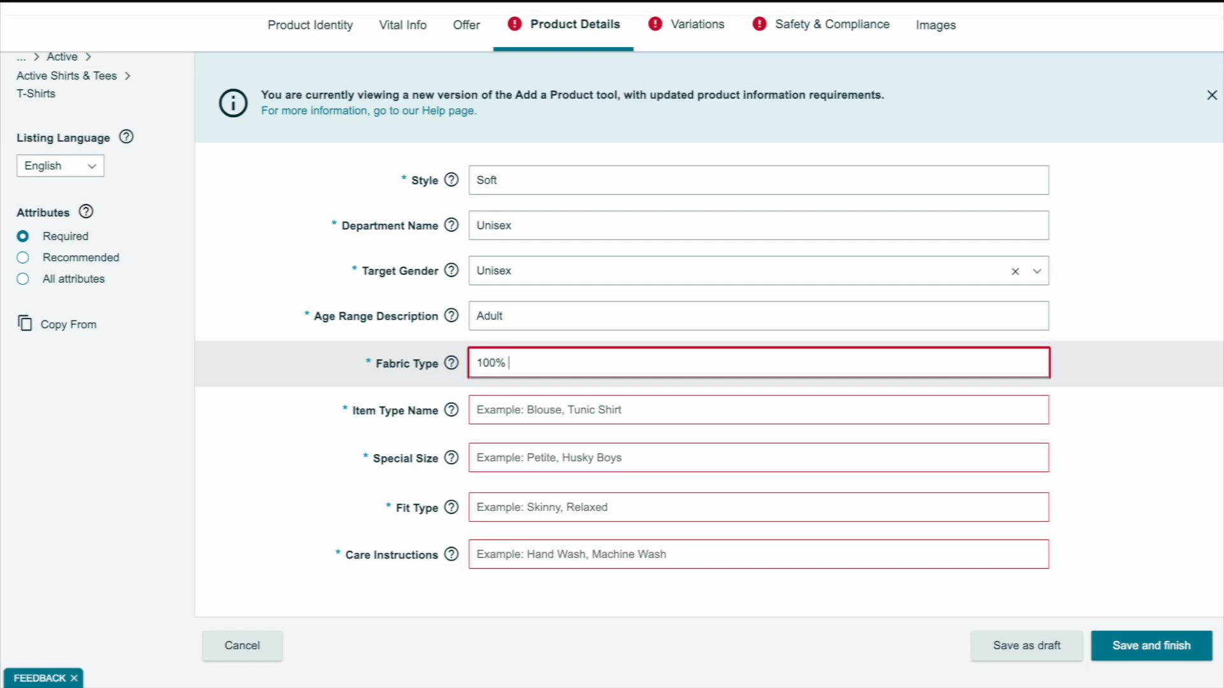
{"action": "type", "text": "% Cotton"}
{"action": "left_click", "coordinate": [565, 424]}
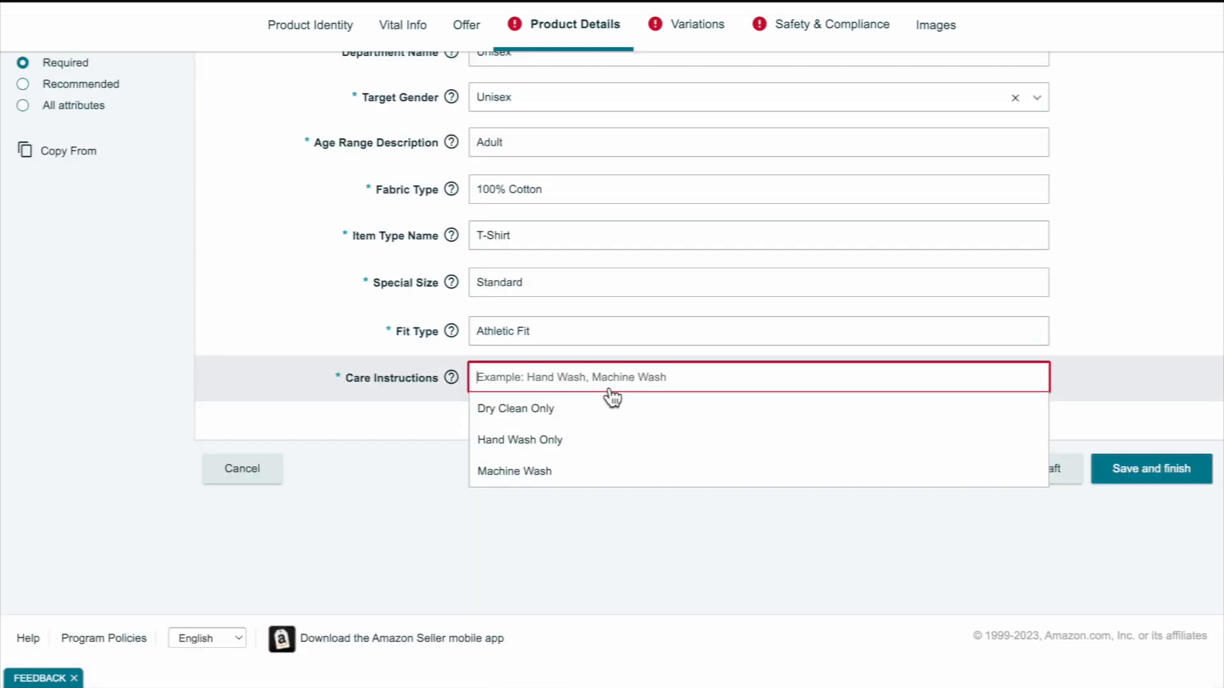
{"action": "left_click", "coordinate": [518, 475]}
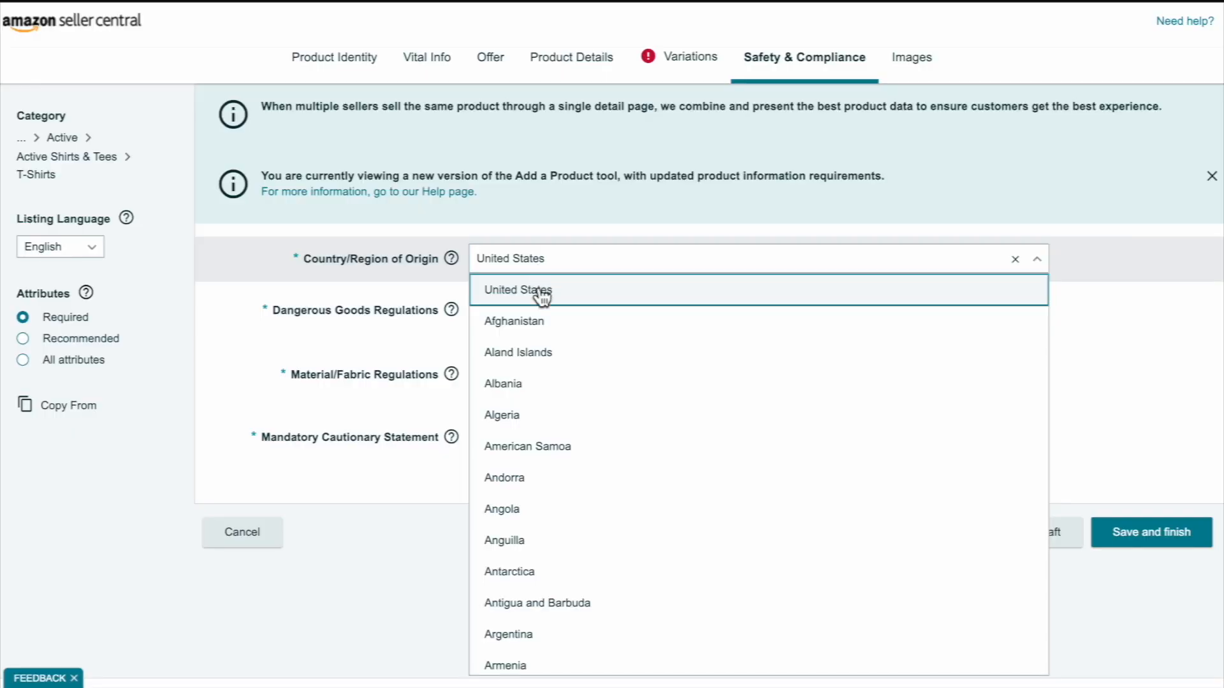
Set the country of origin to United States, dangerous goods and material regulations to Not Applicable, and the cautionary statement to No Warning Applicable.
{"action": "left_click", "coordinate": [529, 290]}
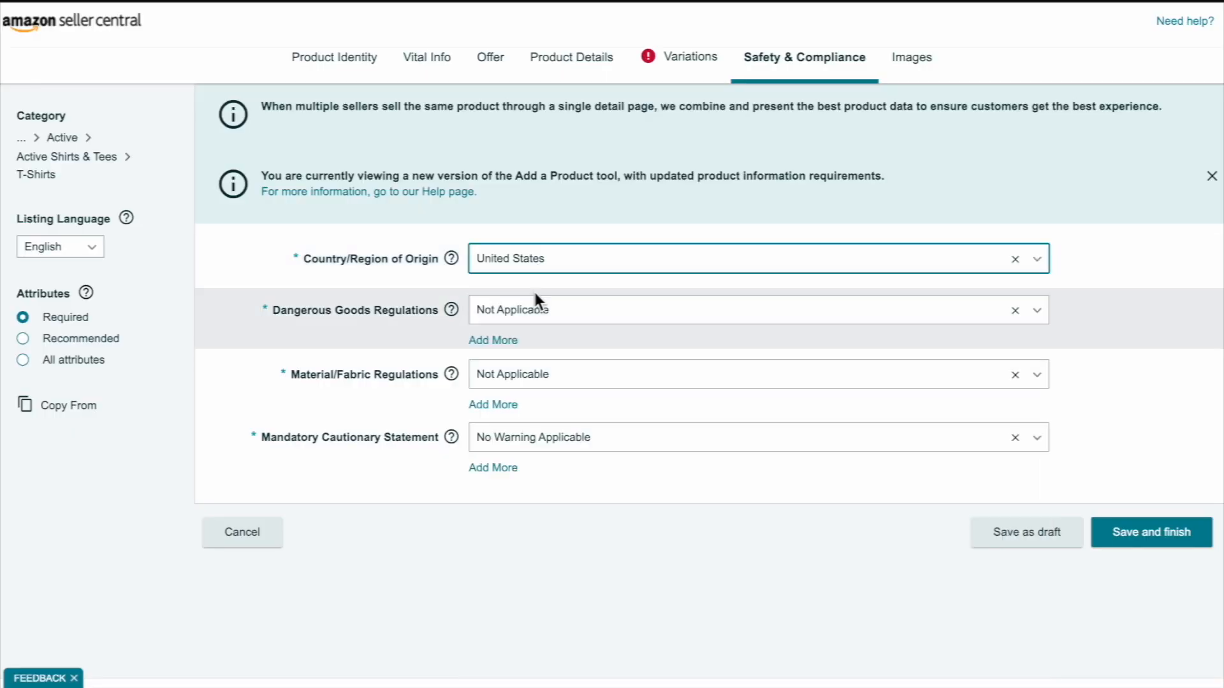
{"action": "left_click", "coordinate": [565, 319]}
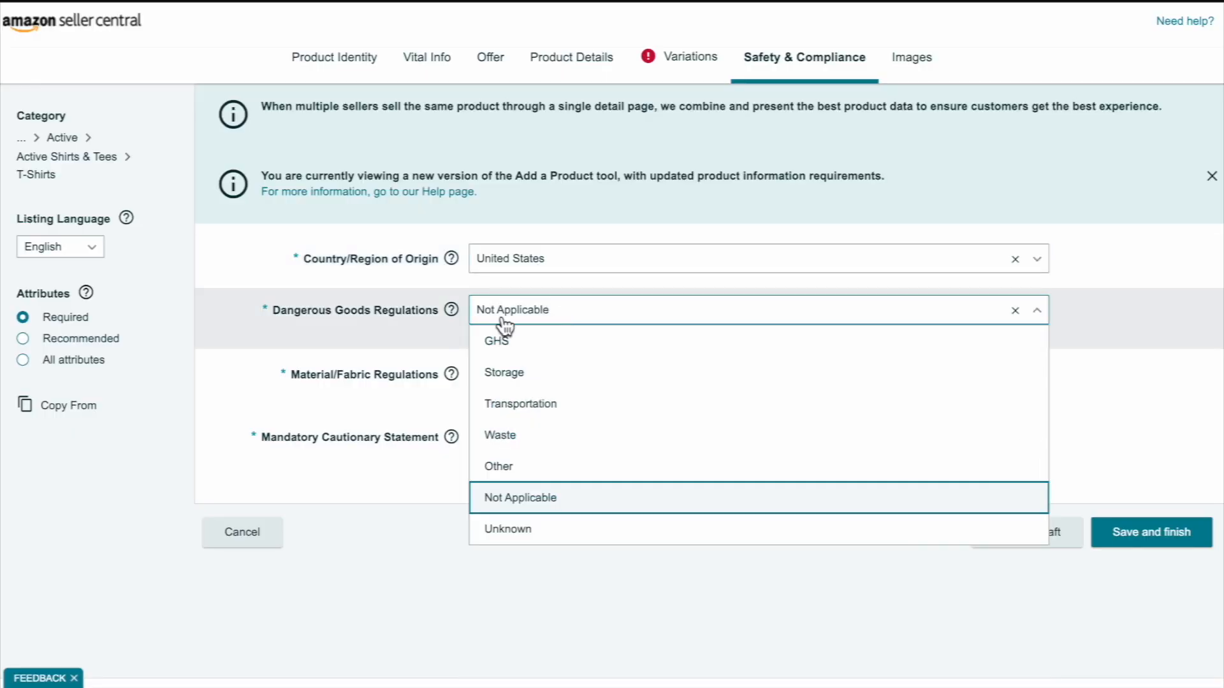
{"action": "left_click", "coordinate": [560, 510]}
{"action": "left_click", "coordinate": [552, 381]}
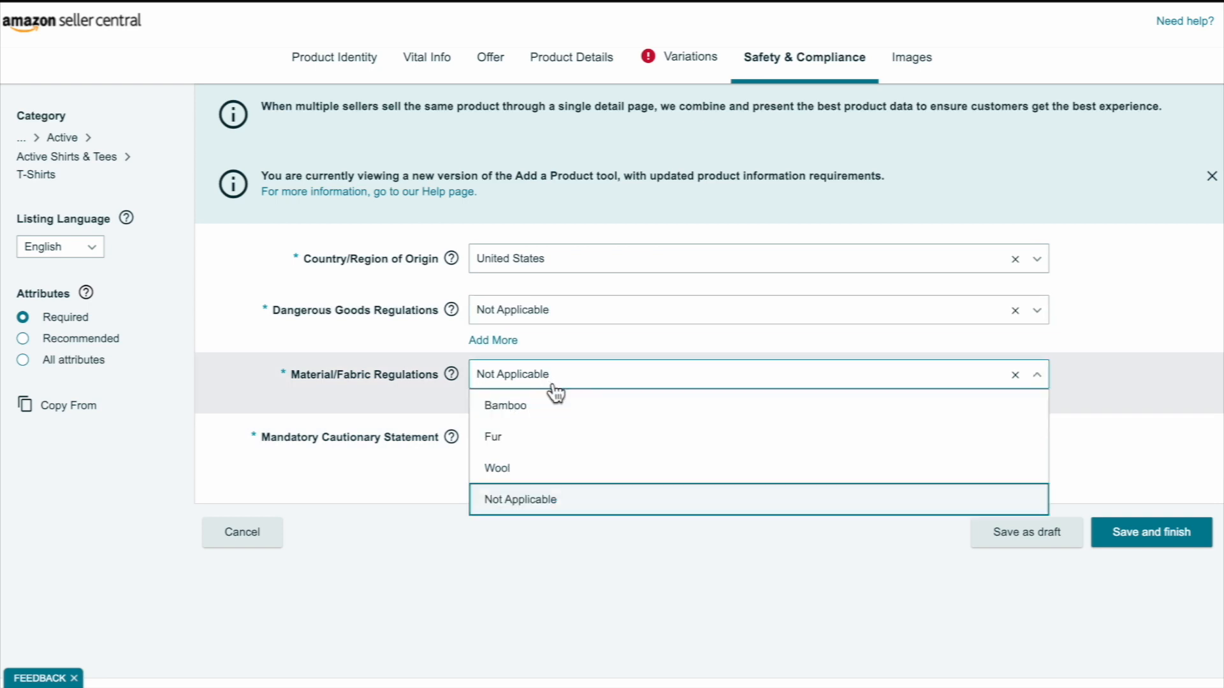
{"action": "left_click", "coordinate": [523, 504]}
{"action": "left_click", "coordinate": [527, 443]}
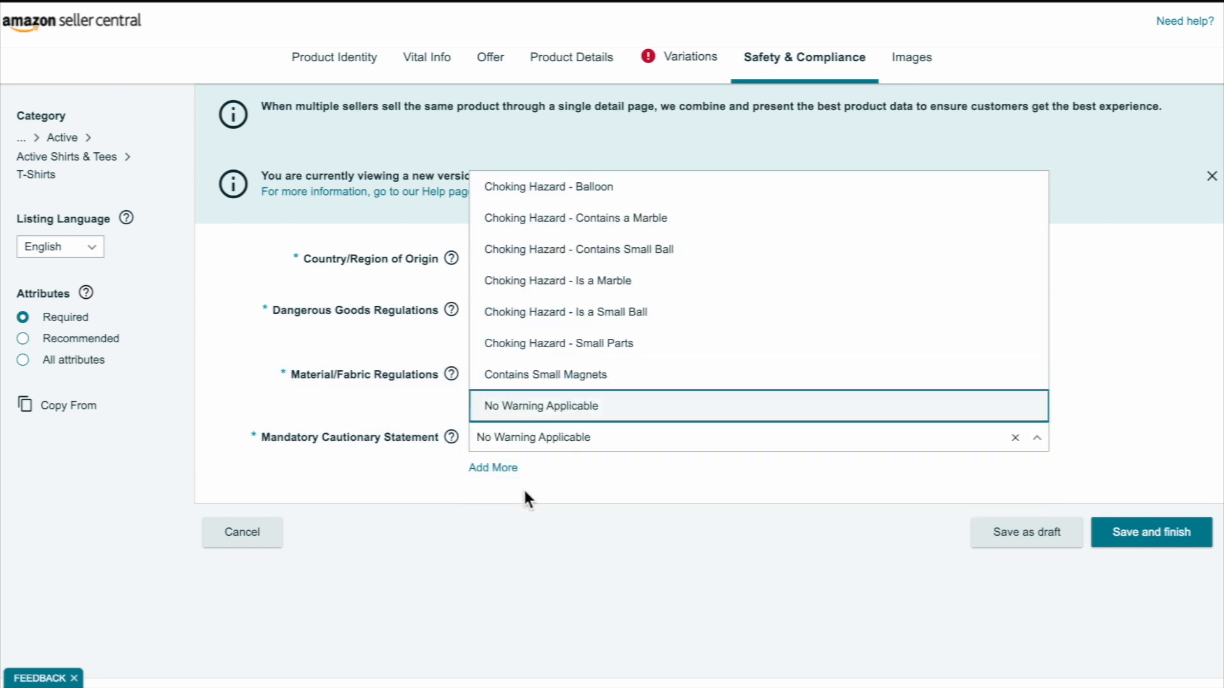
{"action": "left_click", "coordinate": [527, 414]}
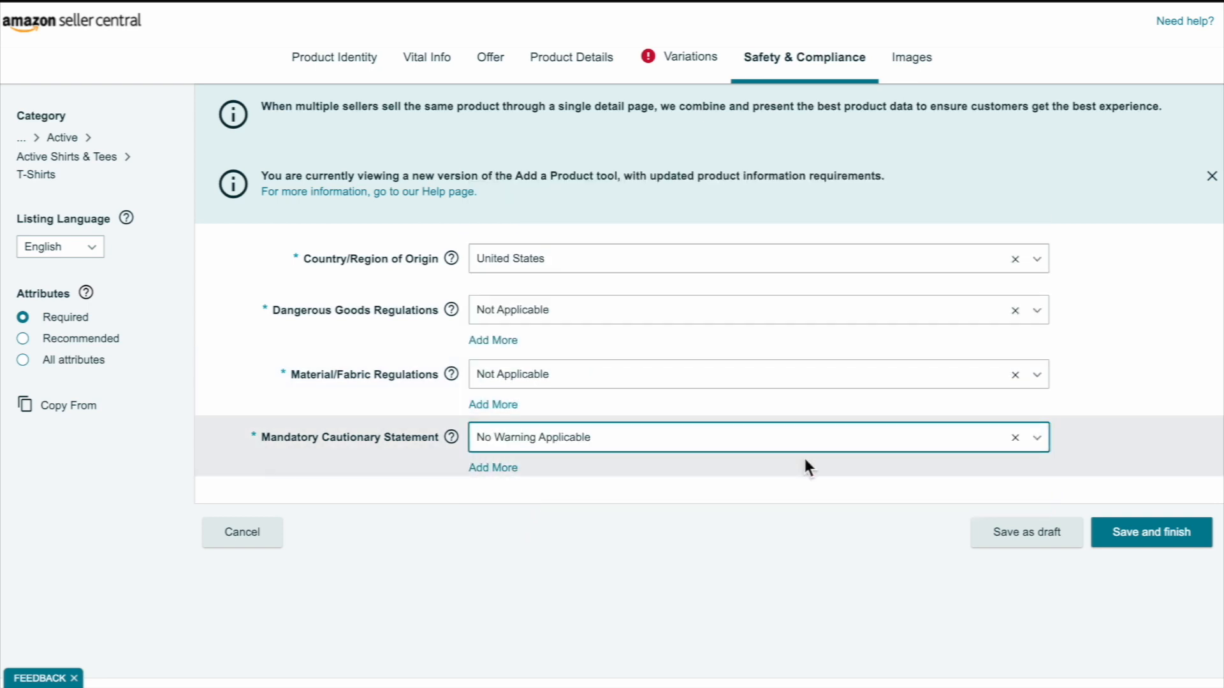
In the variations, specify a US Alpha Large shirt size with Regular body and height types, and add the color Black.
{"action": "left_click", "coordinate": [691, 66]}
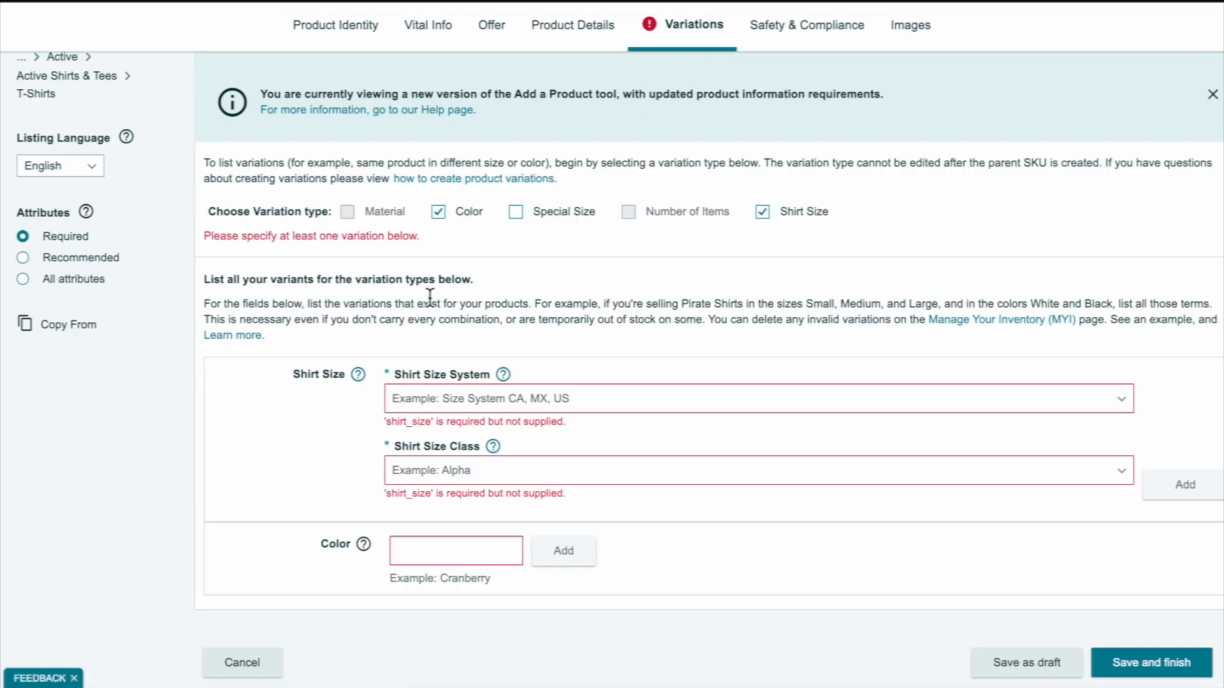
{"action": "left_click", "coordinate": [451, 408]}
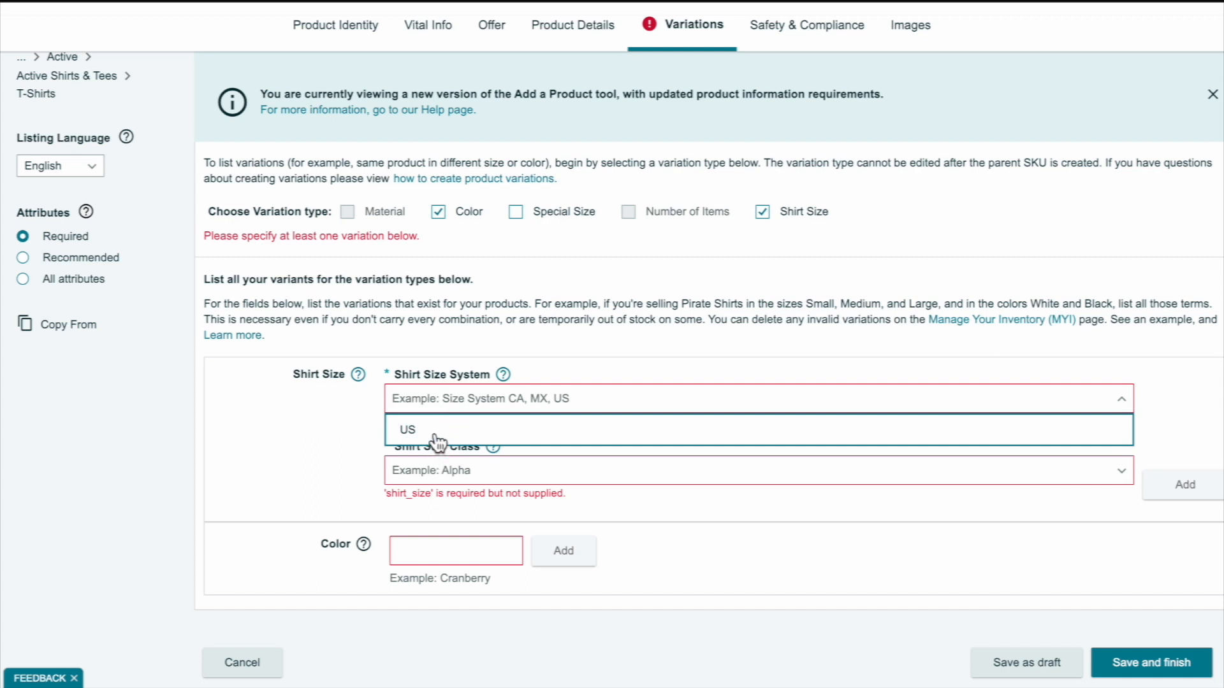
{"action": "left_click", "coordinate": [433, 433]}
{"action": "left_click", "coordinate": [446, 455]}
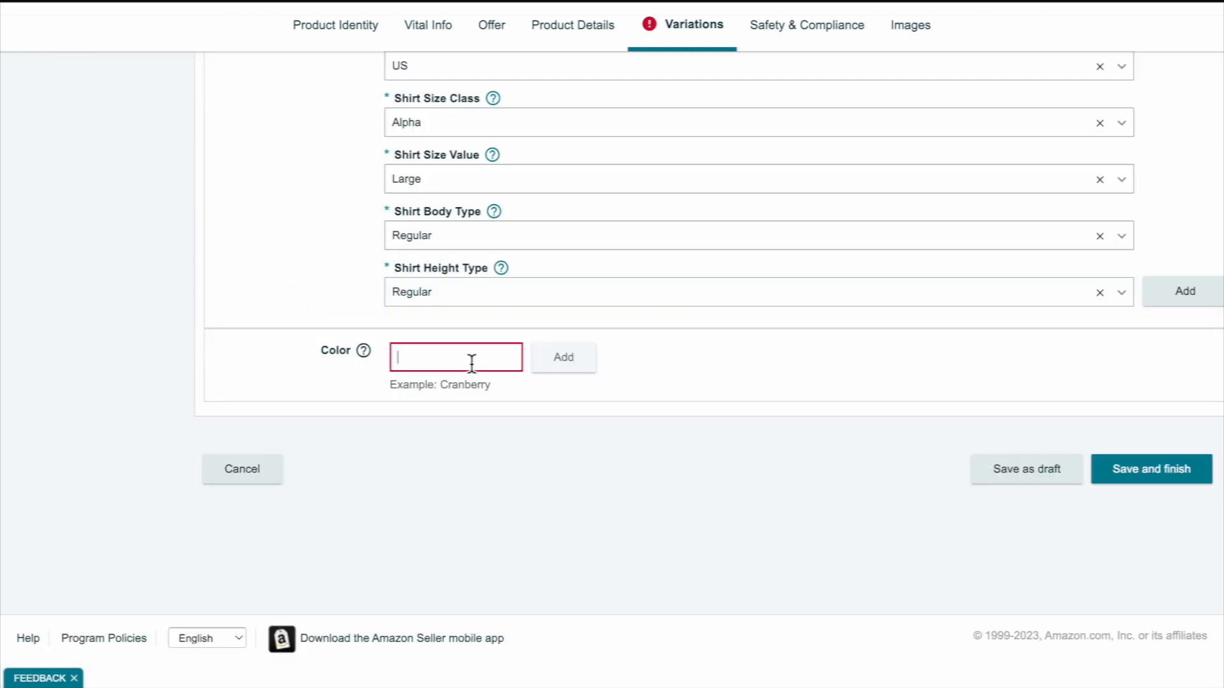
{"action": "type", "text": "Bla"}
{"action": "left_click", "coordinate": [561, 358]}
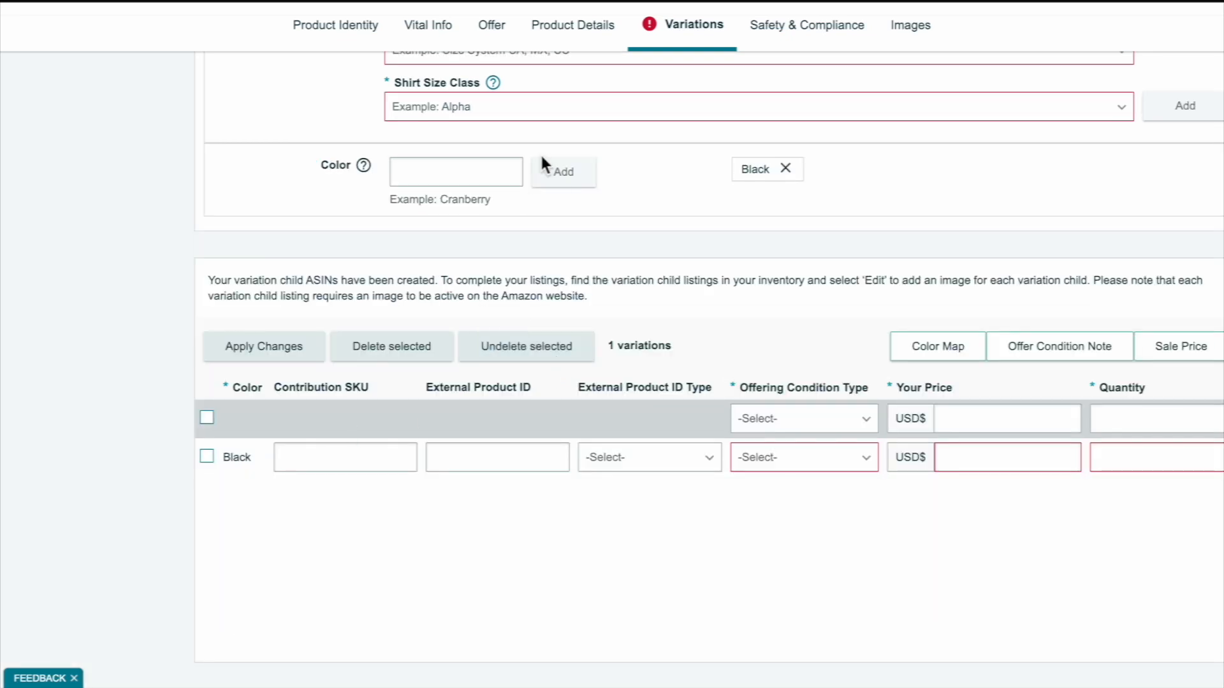
Specify a US Alpha Medium shirt size with Regular body and height types, and add the color Blue.
{"action": "scroll", "coordinate": [541, 164], "scroll_direction": "up", "scroll_amount": 5}
{"action": "left_click", "coordinate": [453, 316]}
{"action": "left_click", "coordinate": [453, 355]}
{"action": "left_click", "coordinate": [483, 381]}
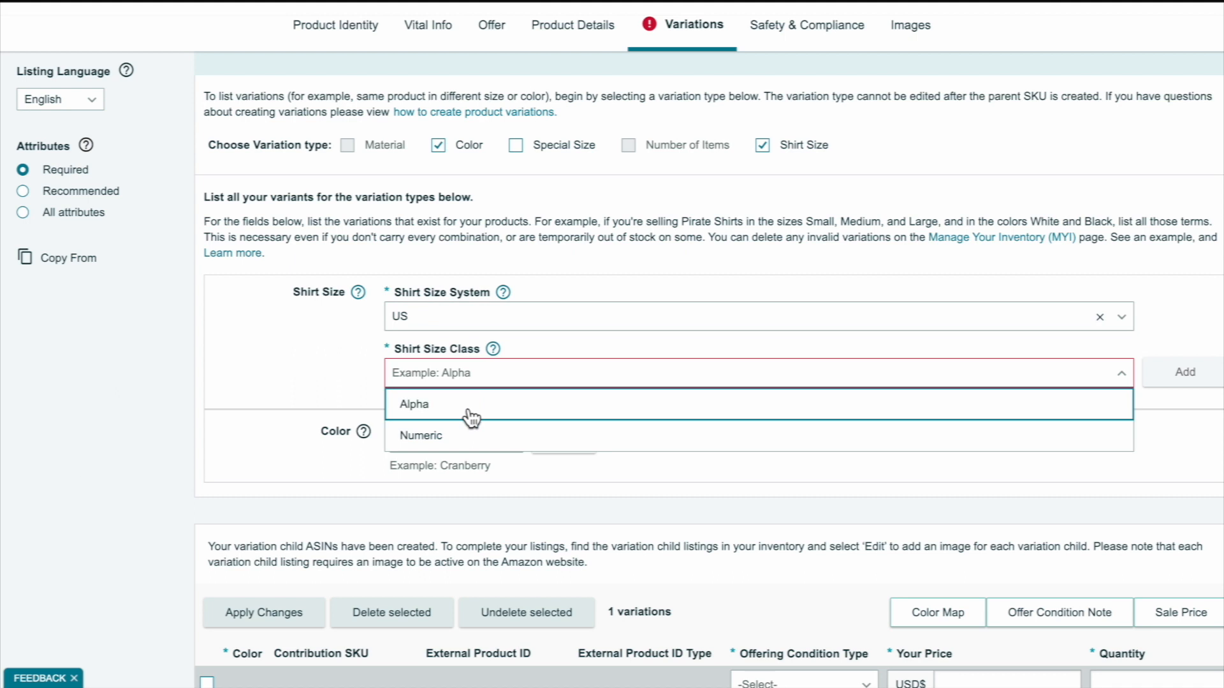
{"action": "type", "text": "Blue"}
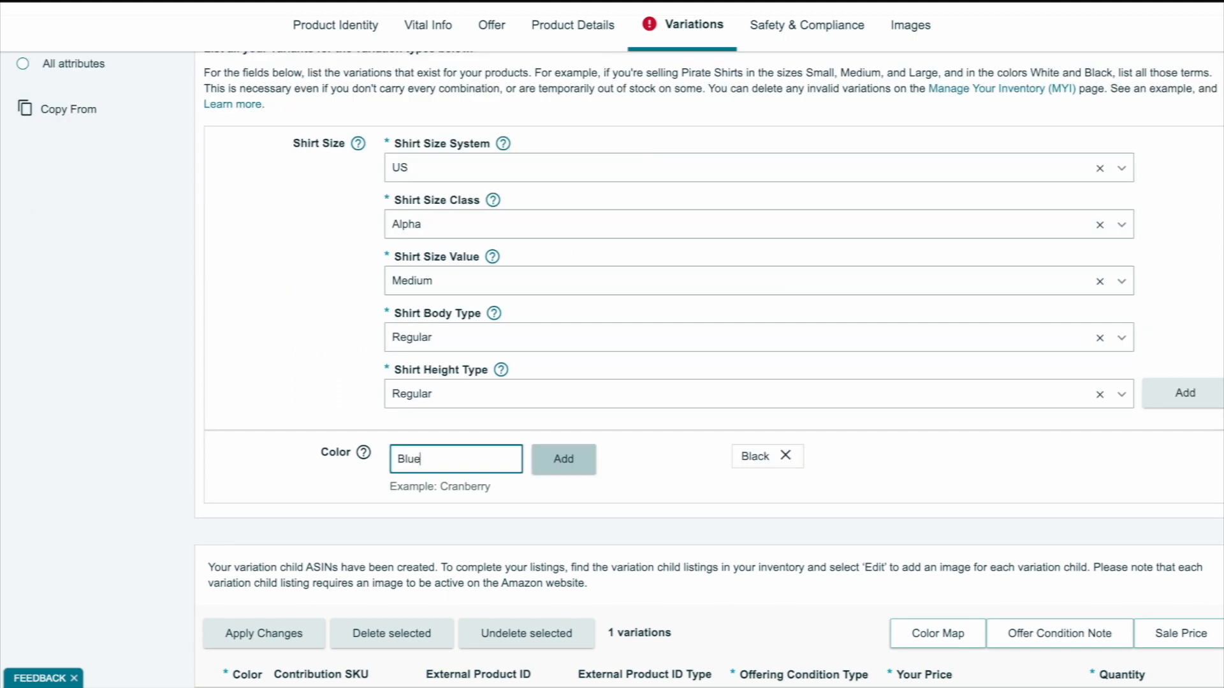
{"action": "left_click", "coordinate": [563, 459]}
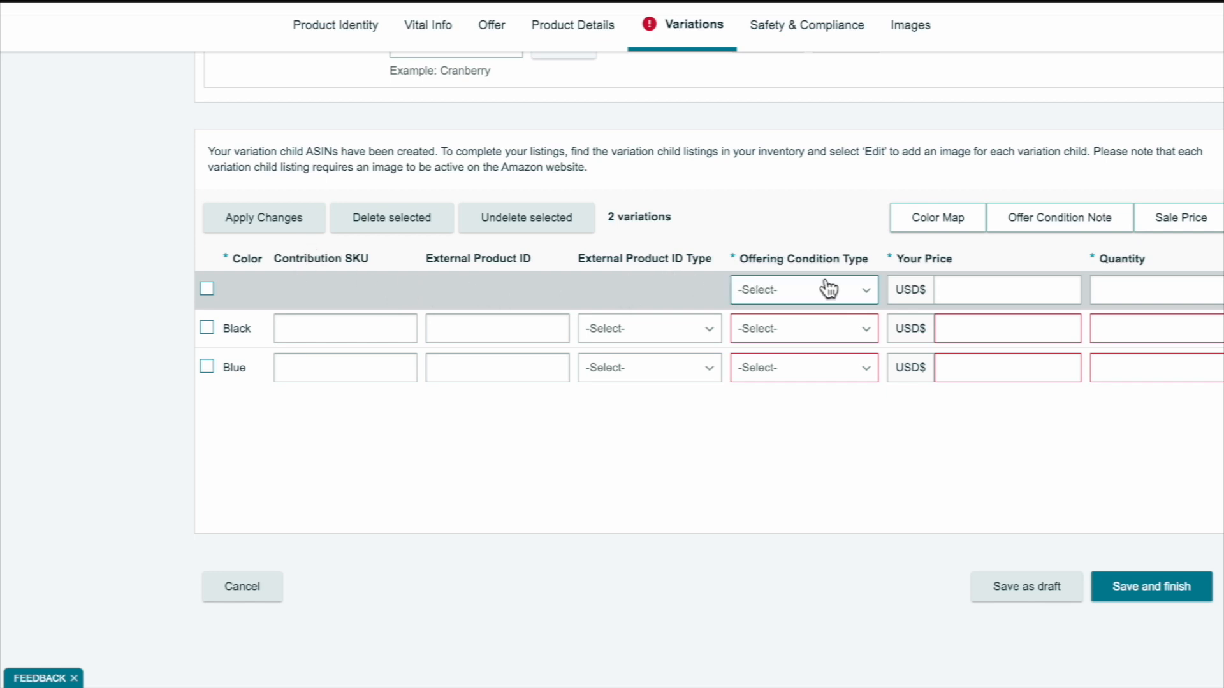
Set the offering condition of both the Black and Blue variations to New.
{"action": "left_click", "coordinate": [823, 332]}
{"action": "left_click", "coordinate": [811, 366]}
{"action": "left_click", "coordinate": [813, 379]}
{"action": "left_click", "coordinate": [800, 410]}
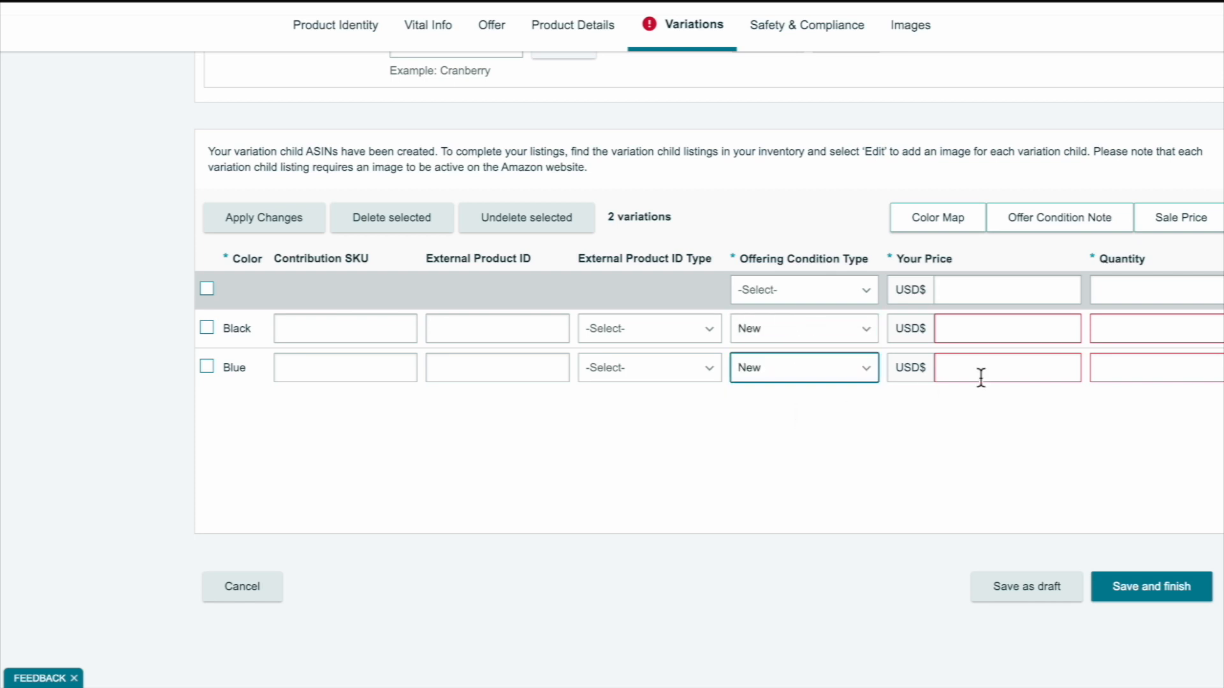
Price the Black and Blue variations at 15.99 USD each and set both quantities to 0.
{"action": "left_click", "coordinate": [1011, 335]}
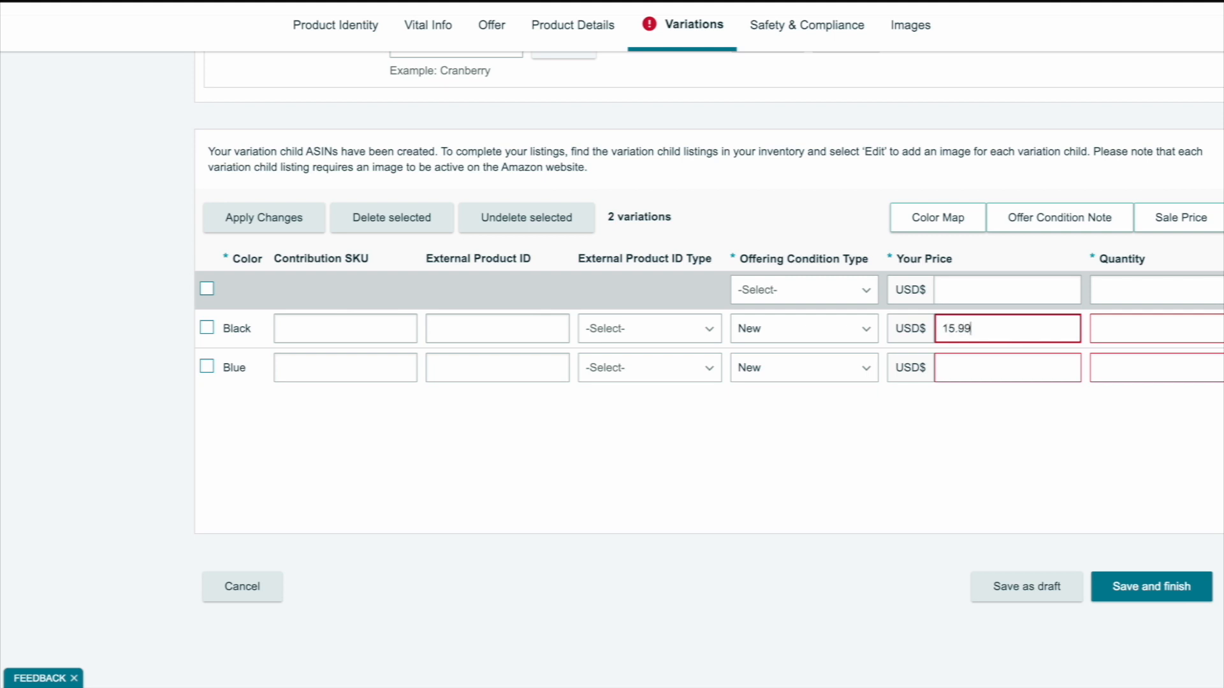
{"action": "left_click", "coordinate": [1022, 378]}
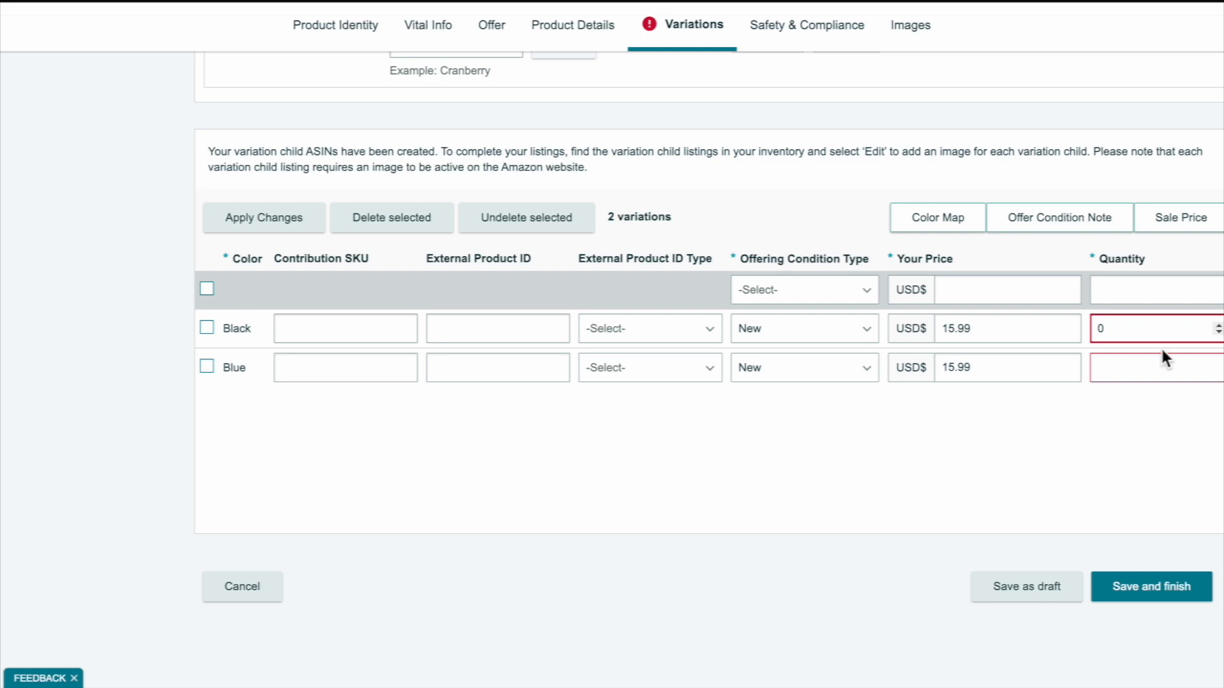
{"action": "left_click", "coordinate": [1167, 376]}
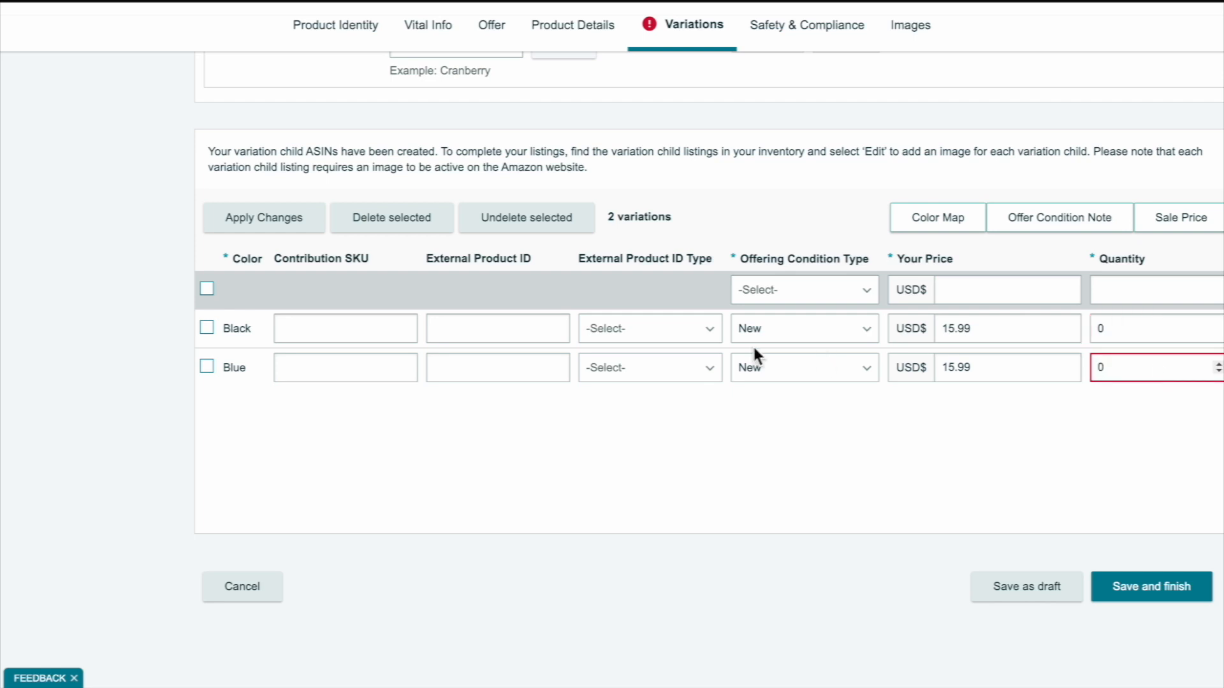
Choose UPC as the Black variation's external product ID type, and examine the barcode purchase options on the GS1 US website.
{"action": "left_click", "coordinate": [690, 336]}
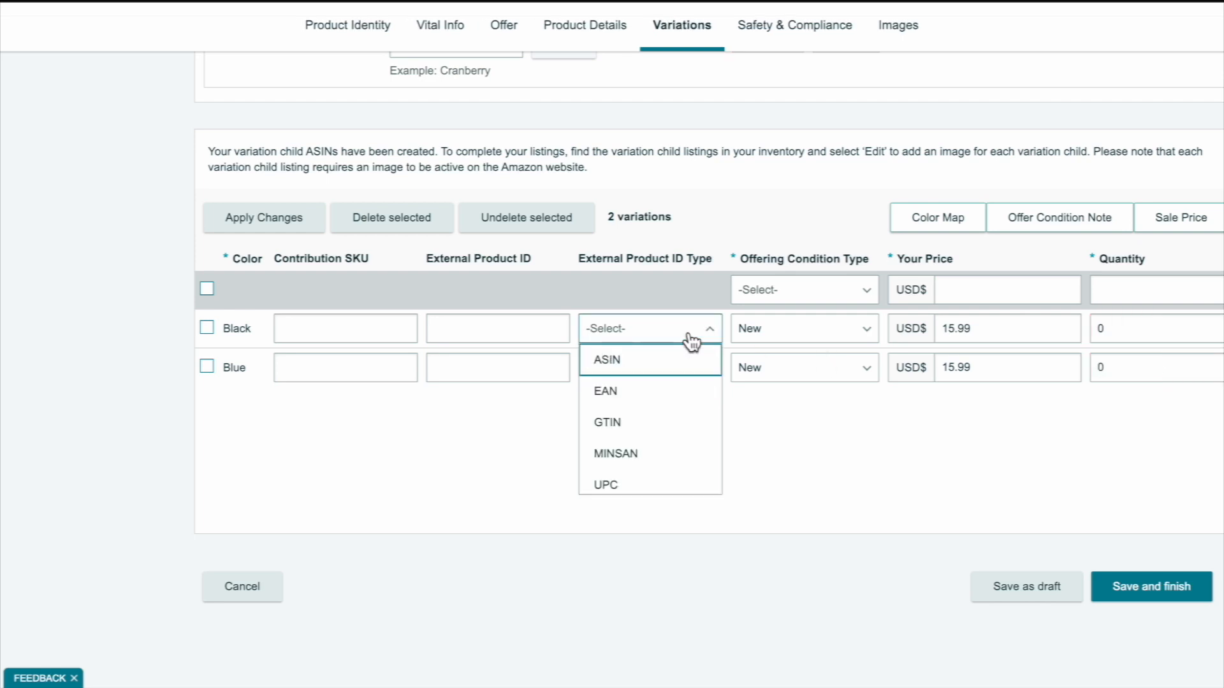
{"action": "left_click", "coordinate": [641, 486]}
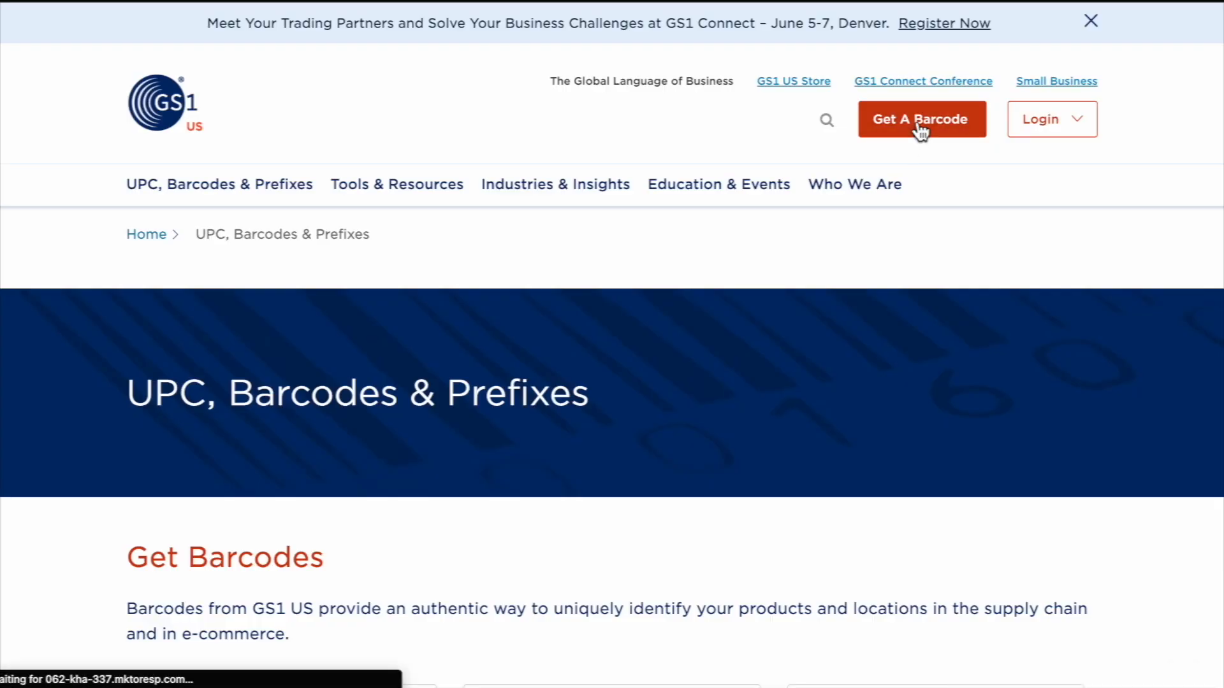
{"action": "scroll", "coordinate": [732, 437], "scroll_direction": "down", "scroll_amount": 4}
{"action": "scroll", "coordinate": [732, 437], "scroll_direction": "down", "scroll_amount": 5}
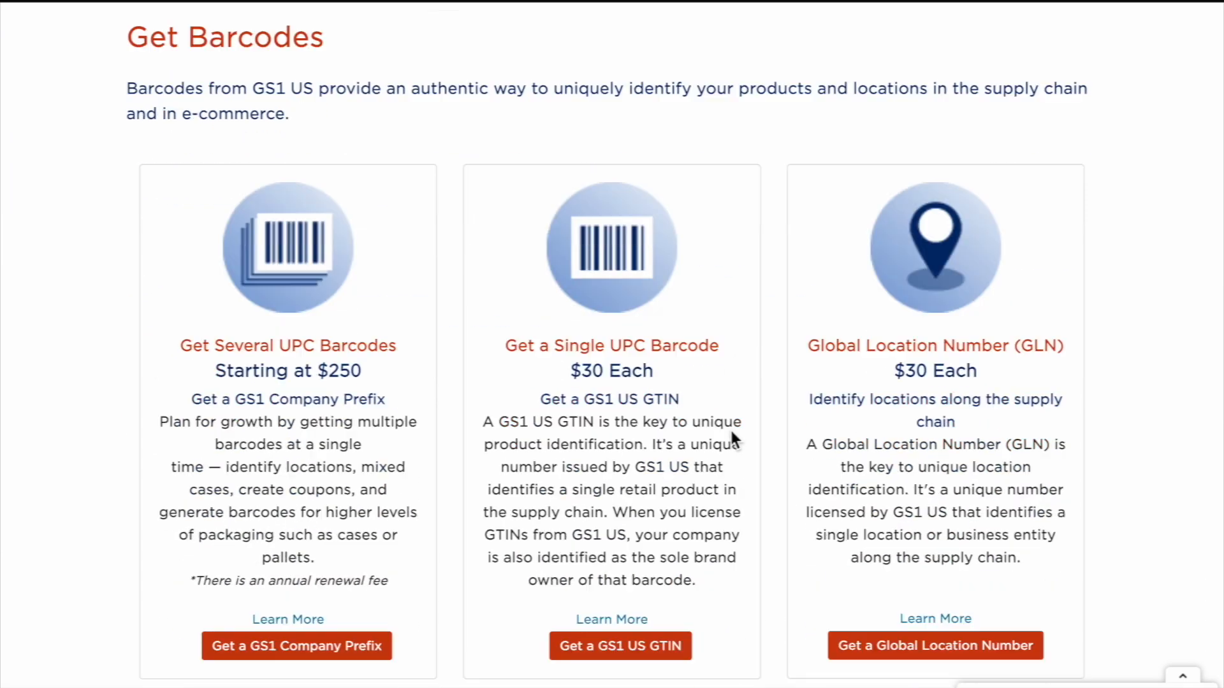